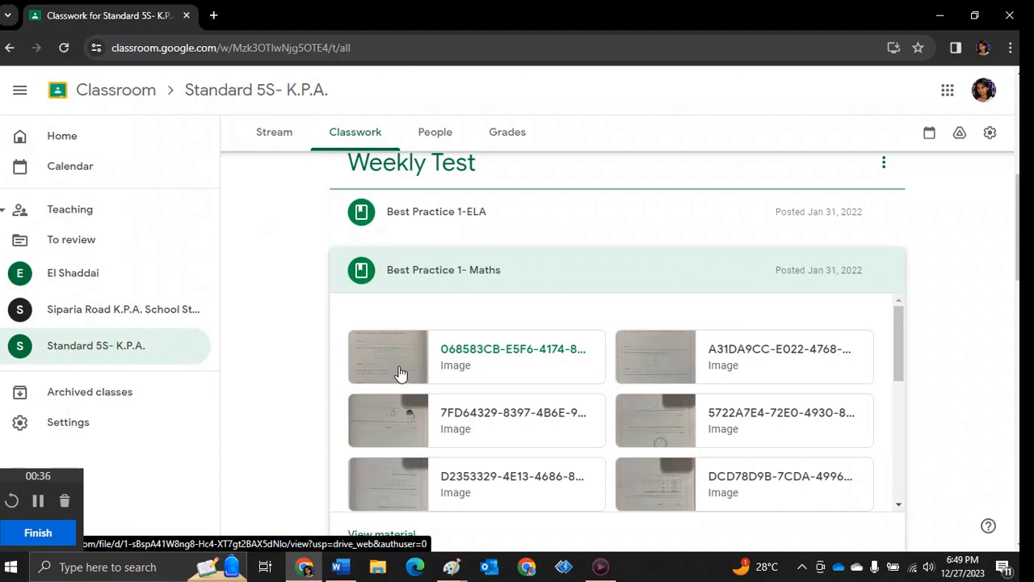
# Open the first image of Best Practice 1- Maths and copy the worksheet image
pyautogui.click(359, 378)
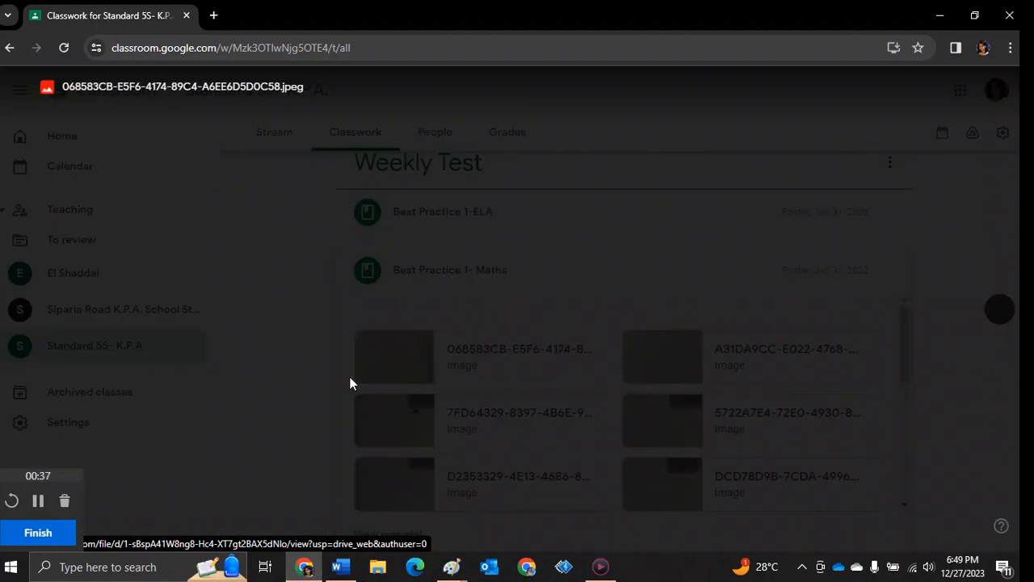
pyautogui.rightClick(432, 331)
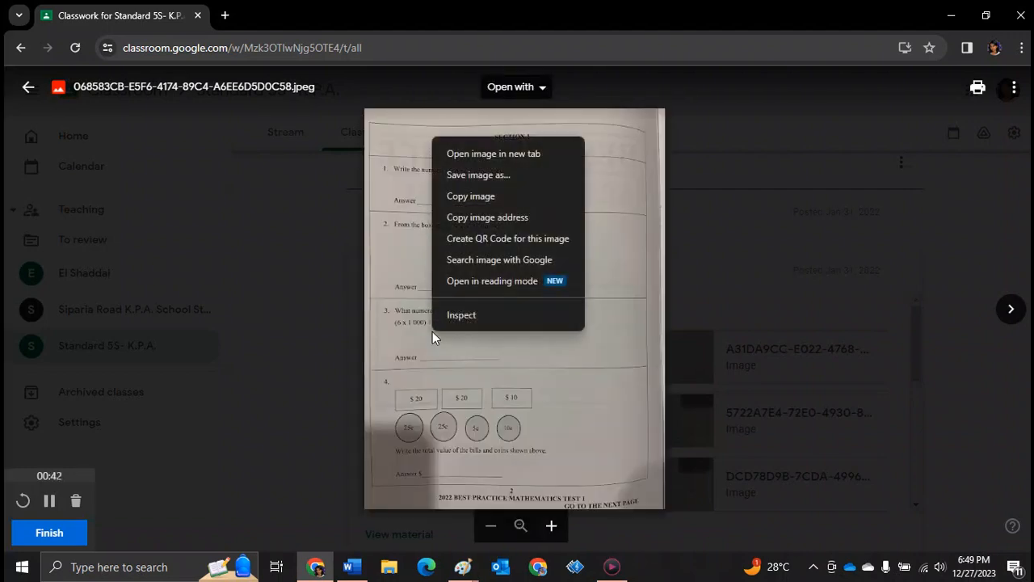
pyautogui.click(517, 195)
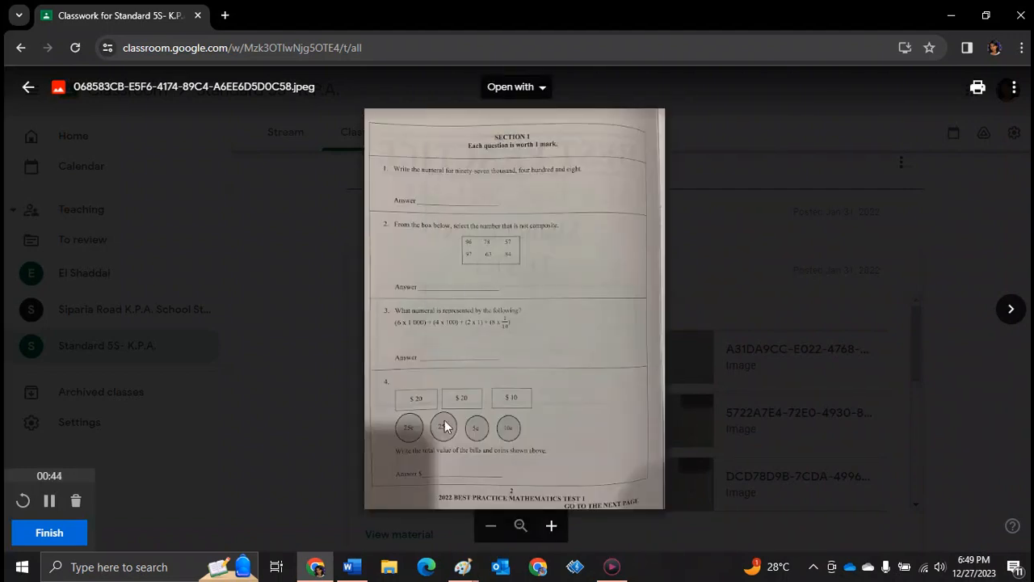
# Switch to the blank Paint window and paste the copied worksheet image
pyautogui.moveTo(462, 566)
pyautogui.moveTo(420, 517)
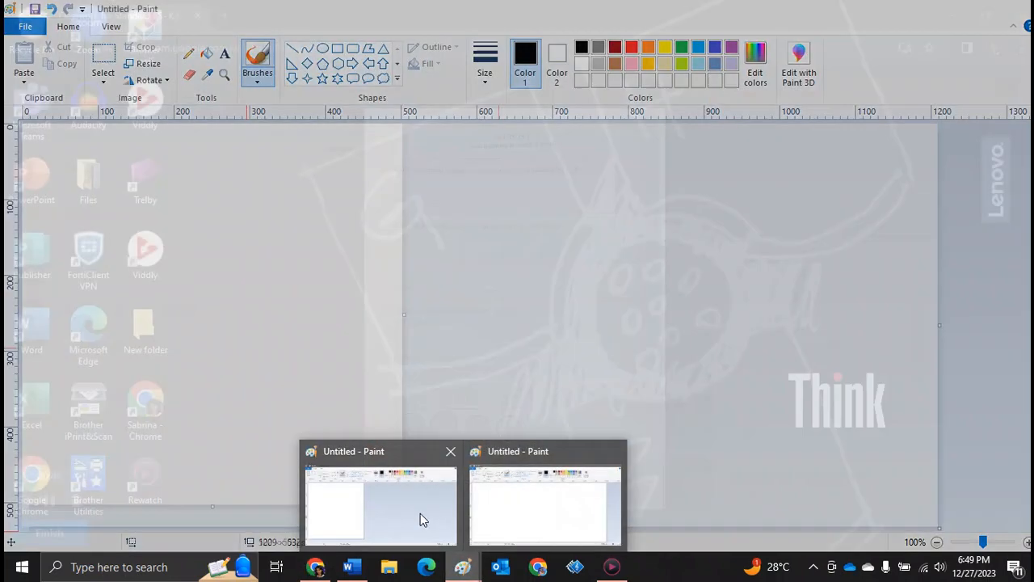
pyautogui.click(519, 501)
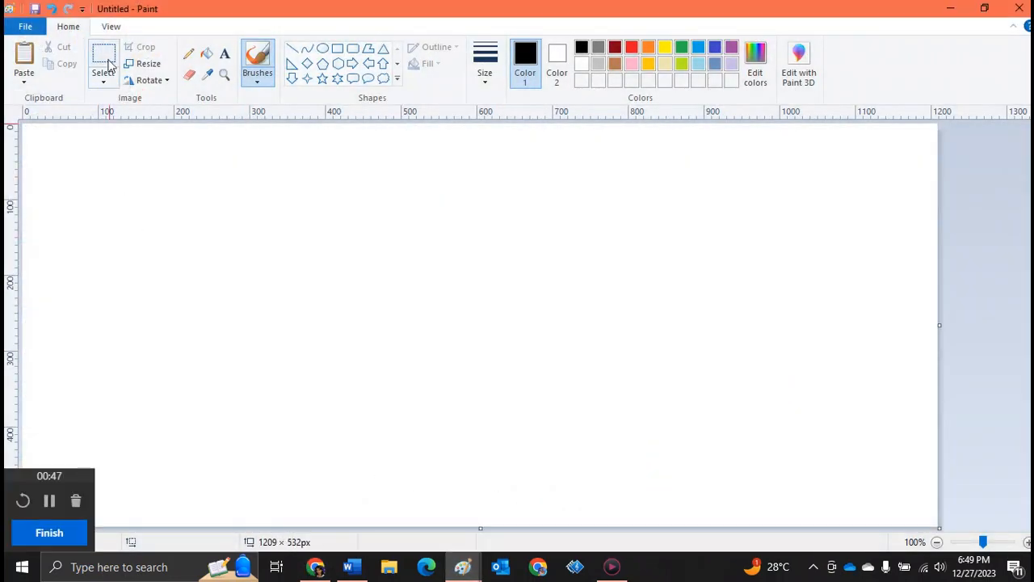
pyautogui.click(28, 63)
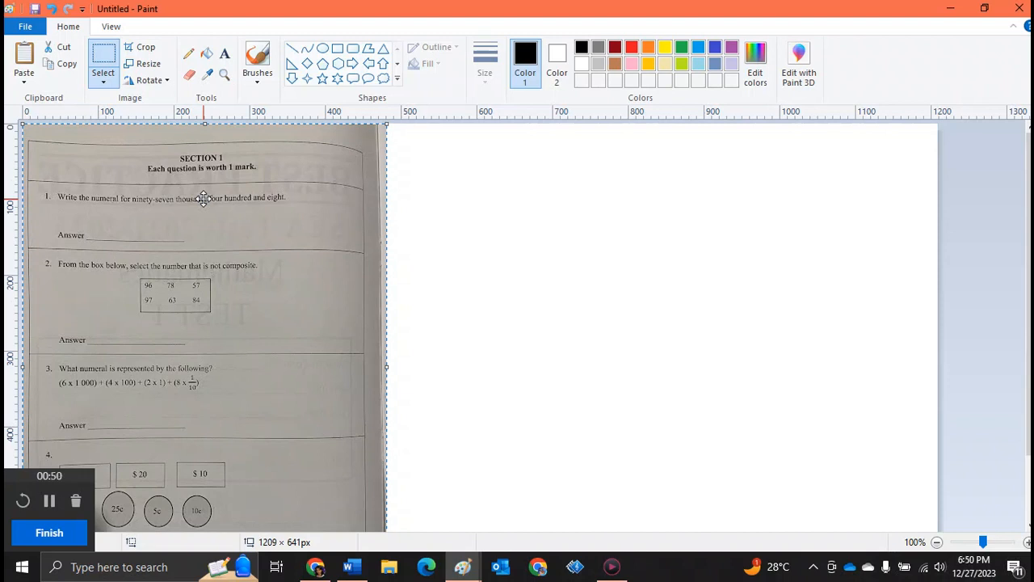
# Add a text box over question 1's Answer line and enter 97,408
pyautogui.click(224, 73)
pyautogui.click(196, 224)
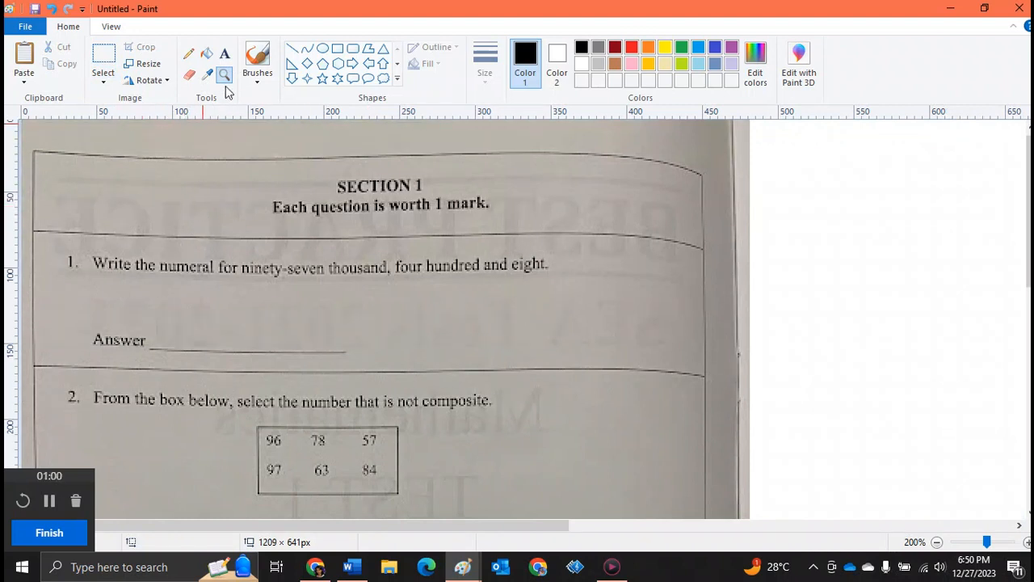
pyautogui.click(224, 54)
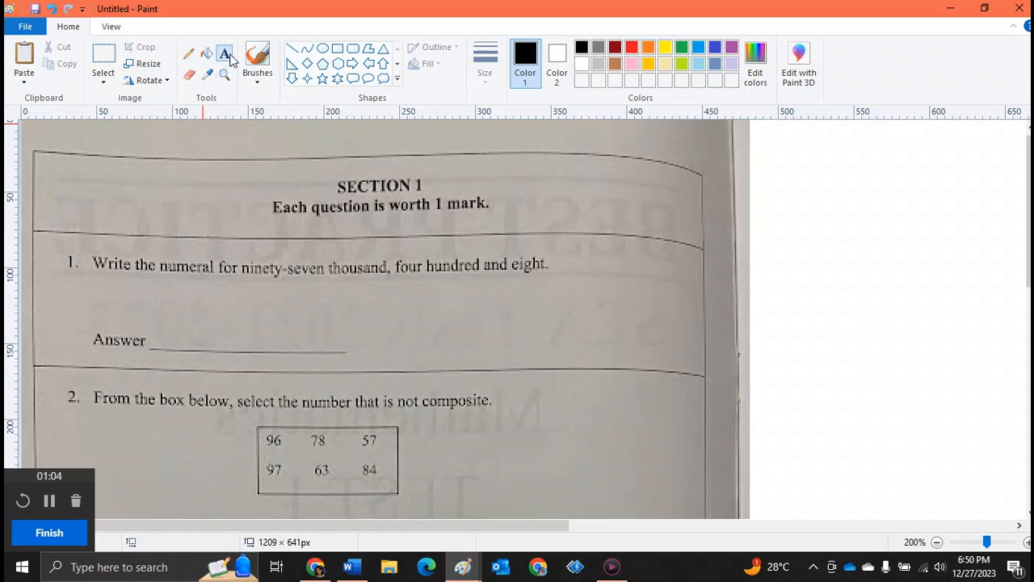
pyautogui.moveTo(156, 308); pyautogui.dragTo(599, 361)
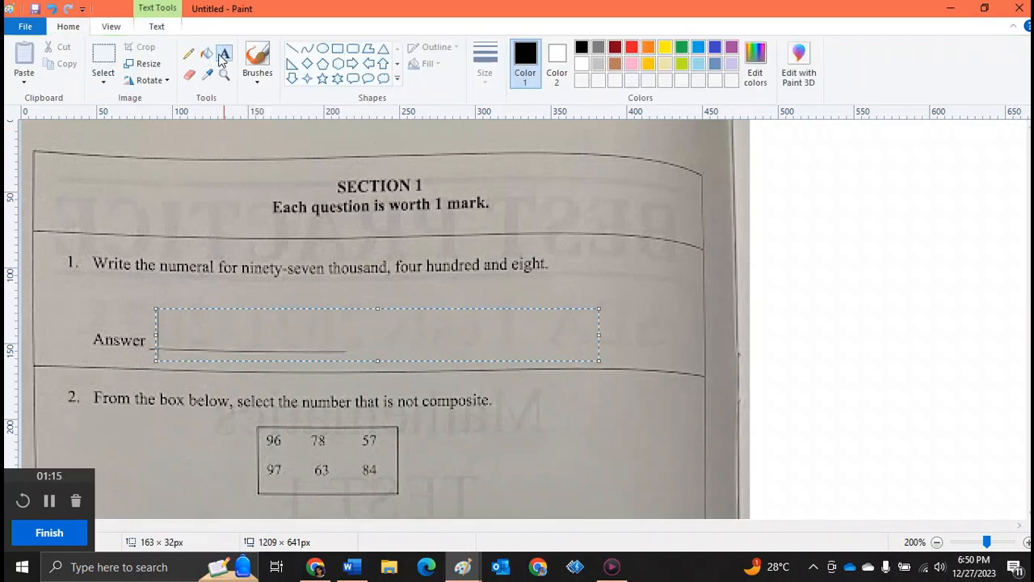
pyautogui.click(154, 301)
pyautogui.moveTo(137, 284); pyautogui.dragTo(387, 362)
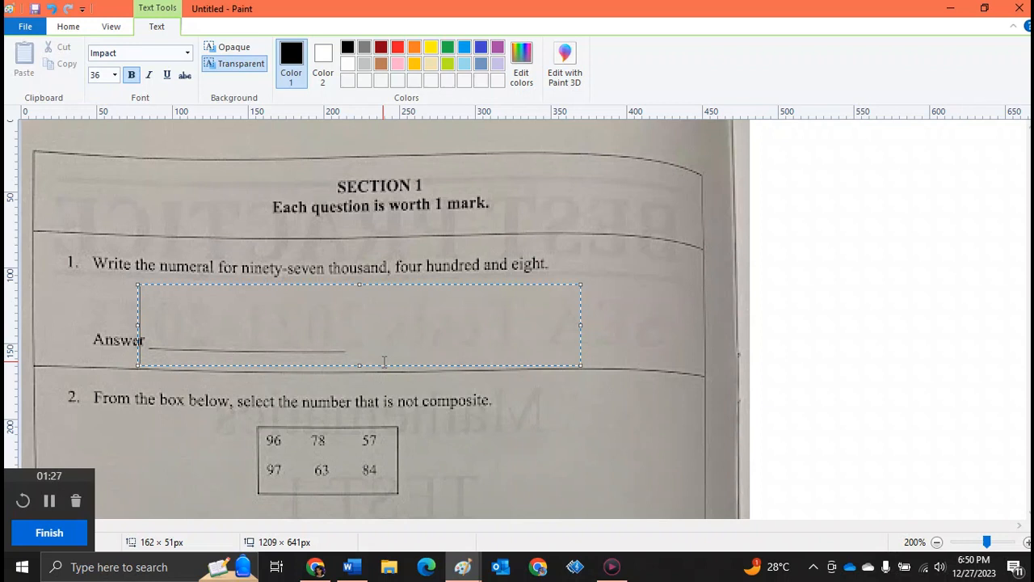
pyautogui.moveTo(138, 284); pyautogui.dragTo(156, 273)
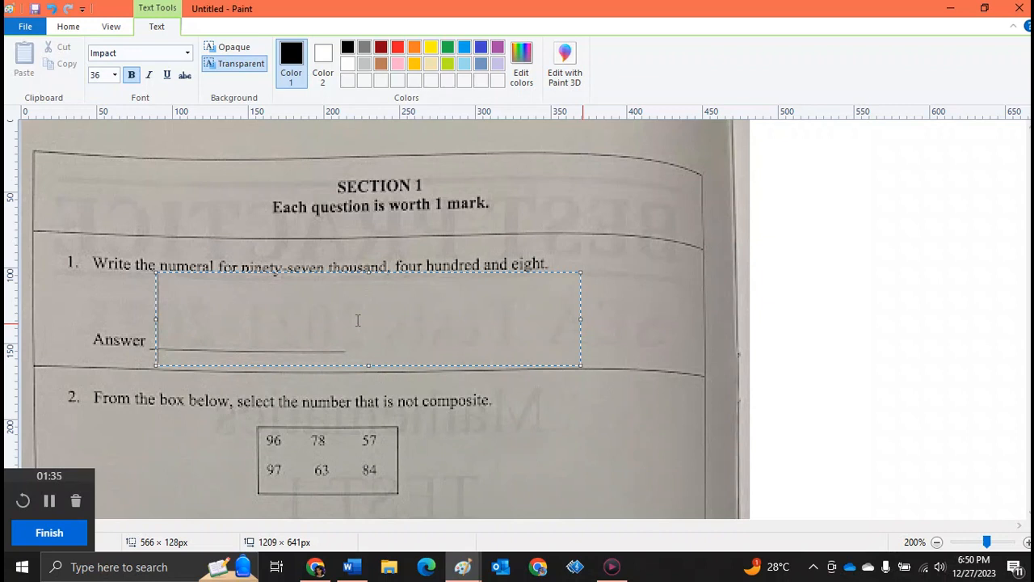
pyautogui.write('97')
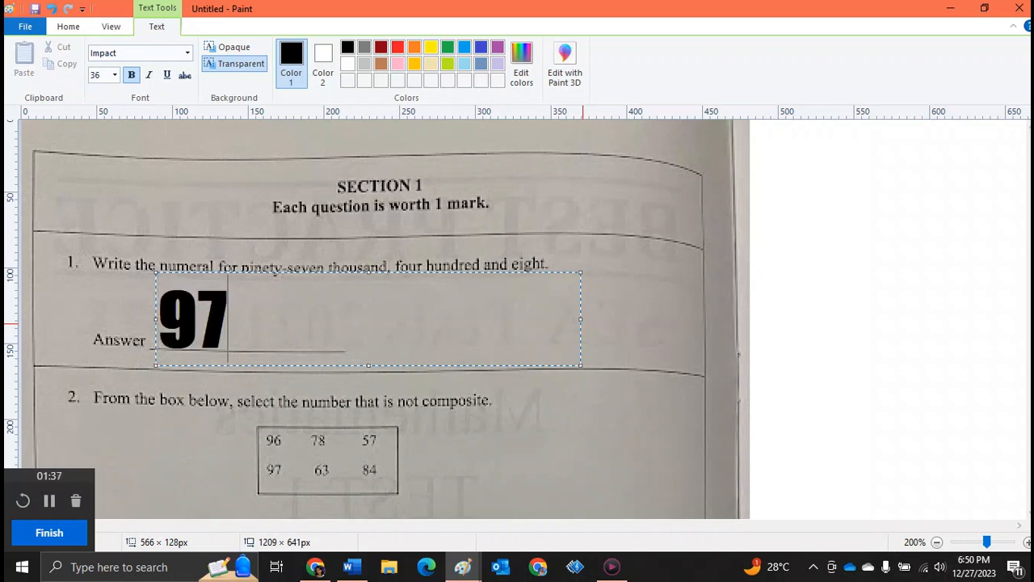
pyautogui.write(',408')
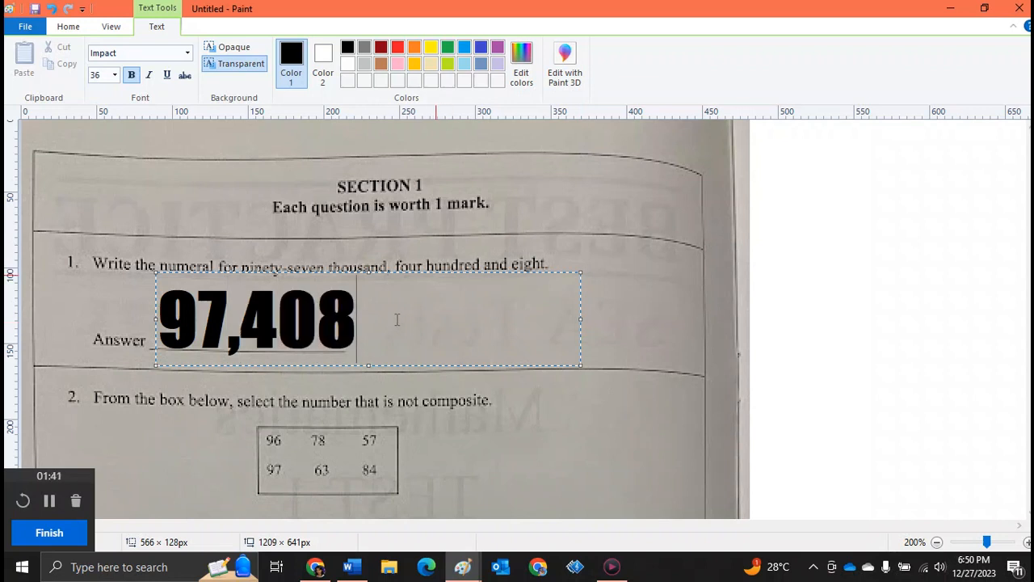
# Format the answer text as Gadugi, 24 pt, not bold
pyautogui.moveTo(397, 319); pyautogui.dragTo(161, 340)
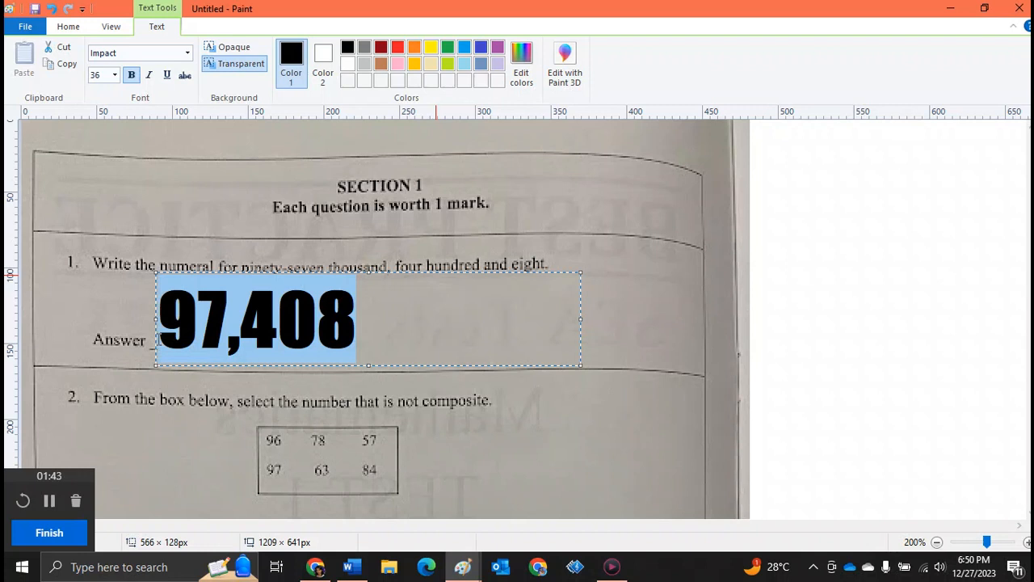
pyautogui.click(188, 54)
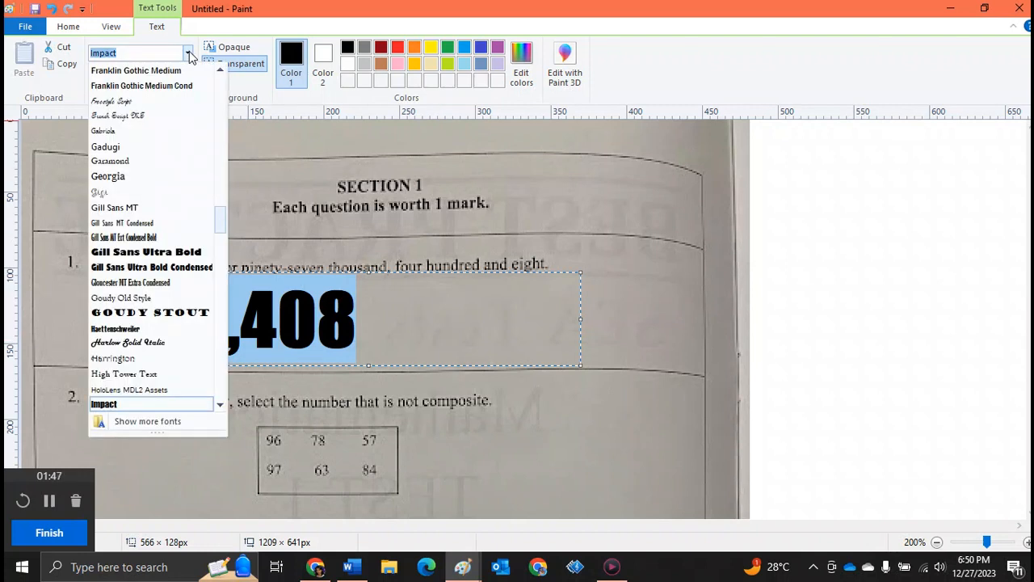
pyautogui.click(152, 148)
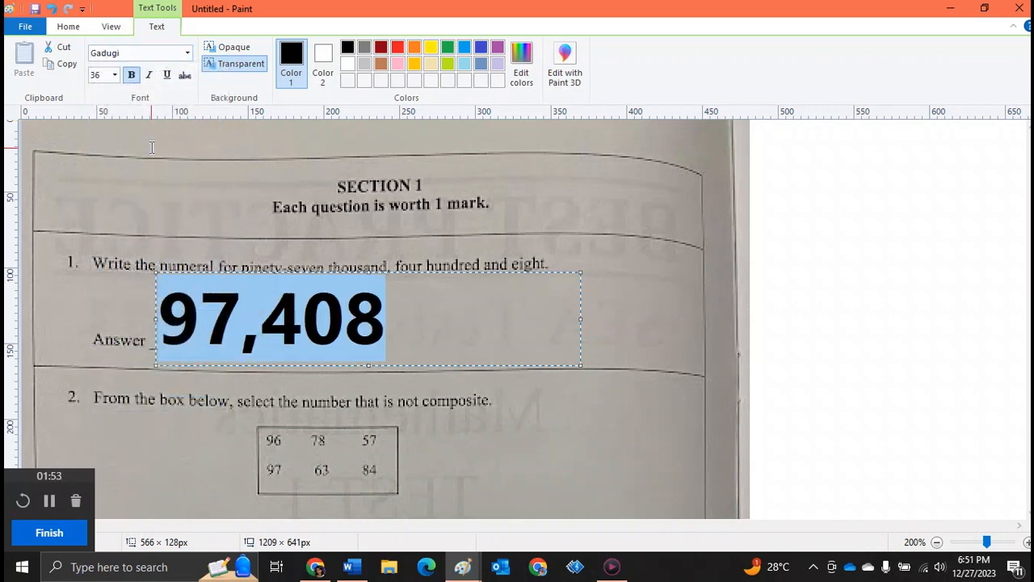
pyautogui.click(115, 75)
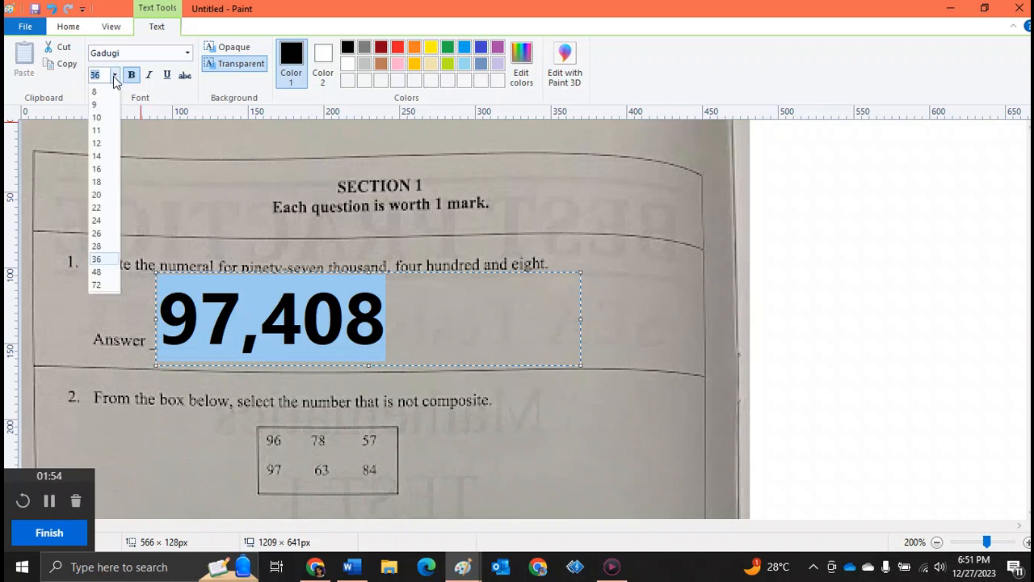
pyautogui.click(98, 220)
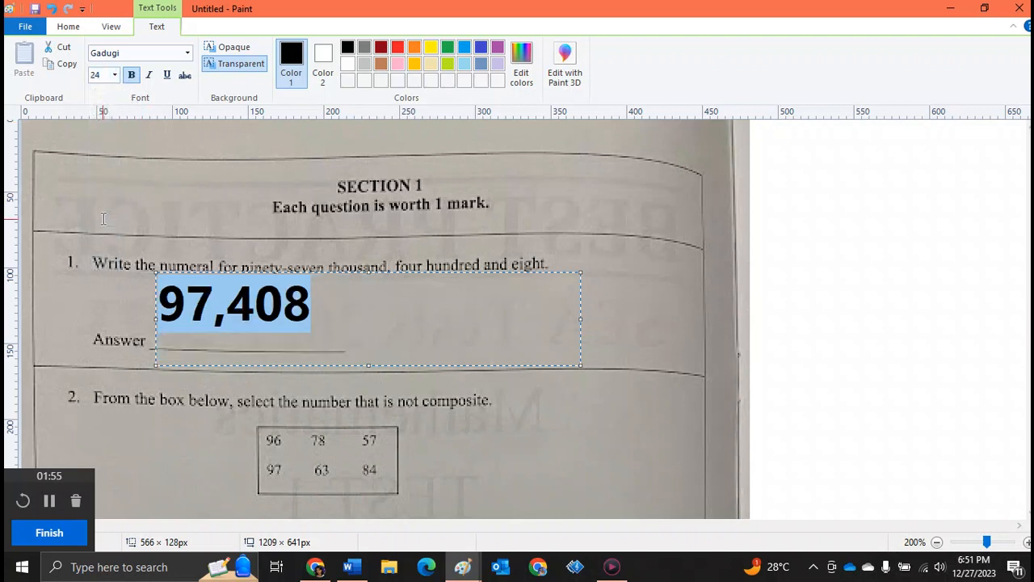
pyautogui.click(131, 75)
pyautogui.click(231, 308)
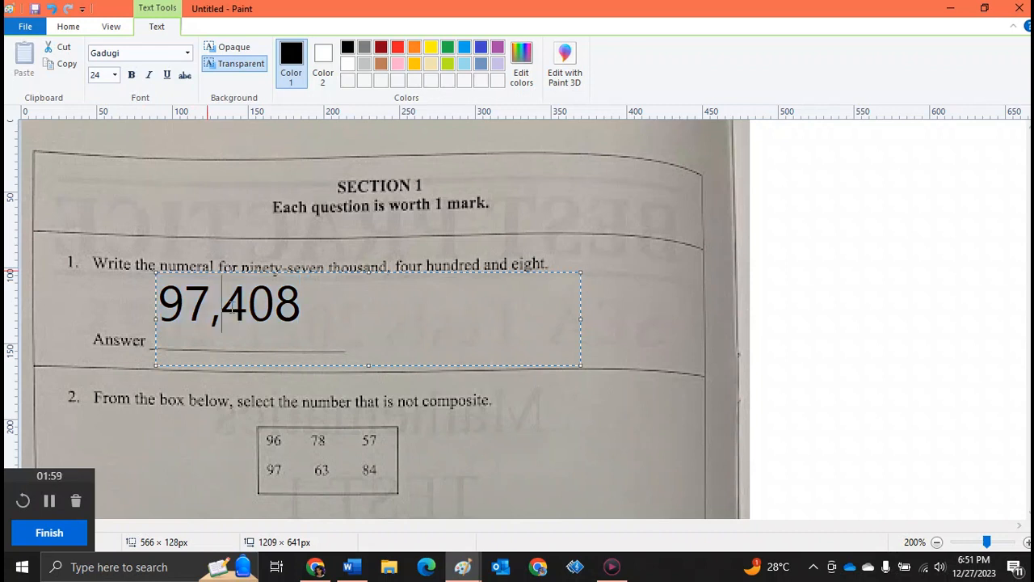
# Nudge the answer text box down onto the Answer line and colour the text red
pyautogui.moveTo(156, 273); pyautogui.dragTo(163, 294)
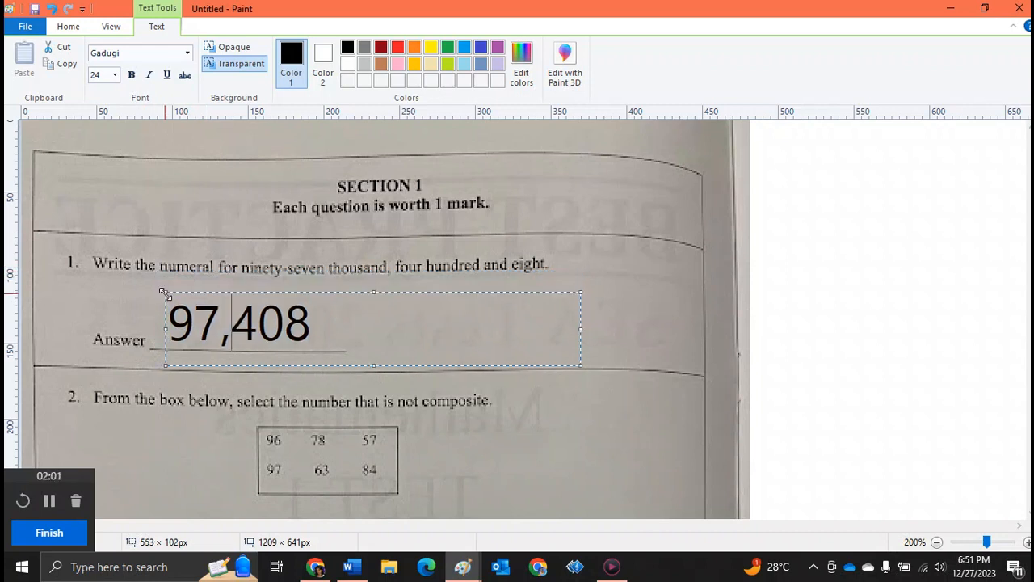
pyautogui.moveTo(358, 327); pyautogui.dragTo(154, 311)
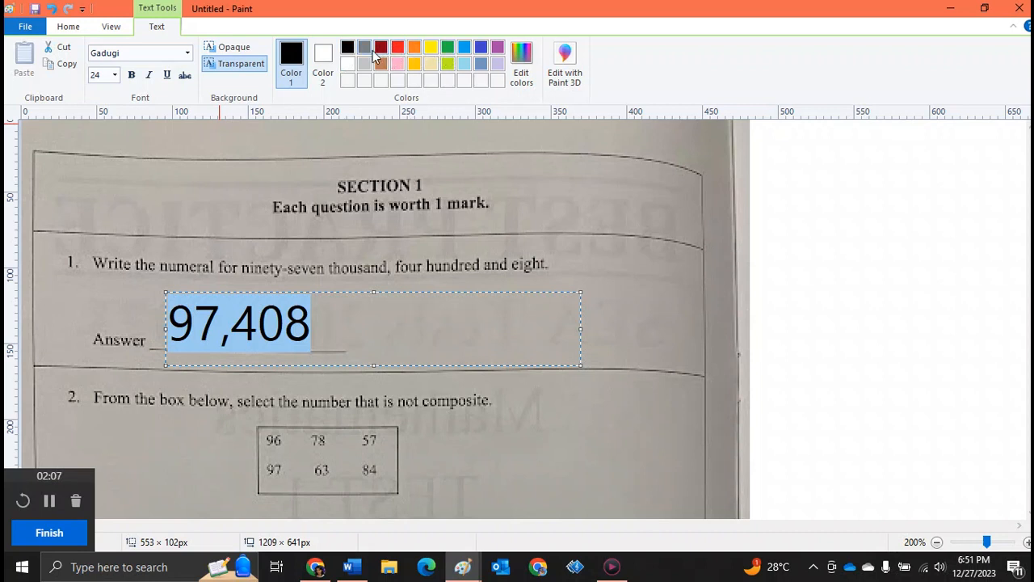
pyautogui.click(398, 47)
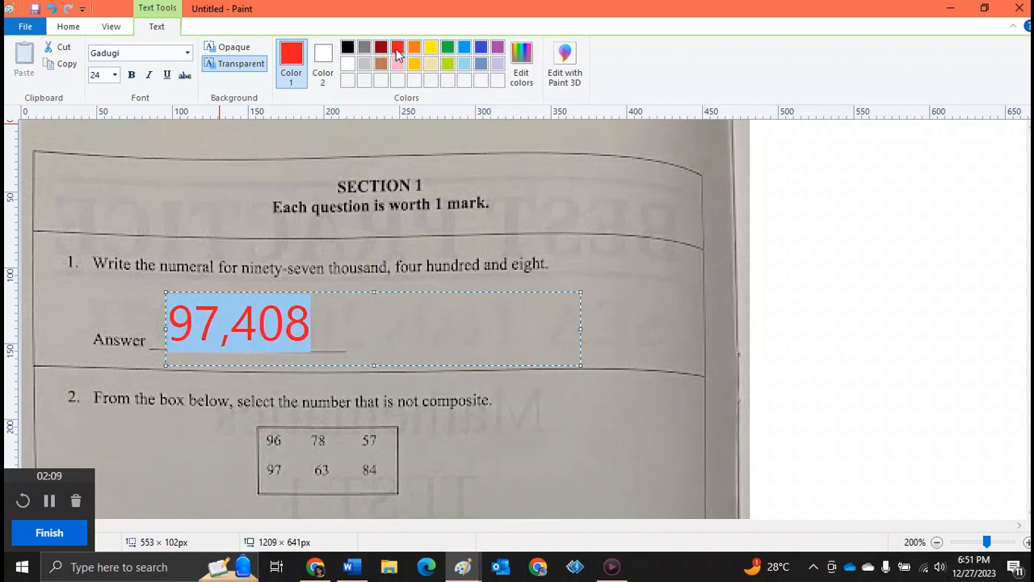
pyautogui.click(356, 335)
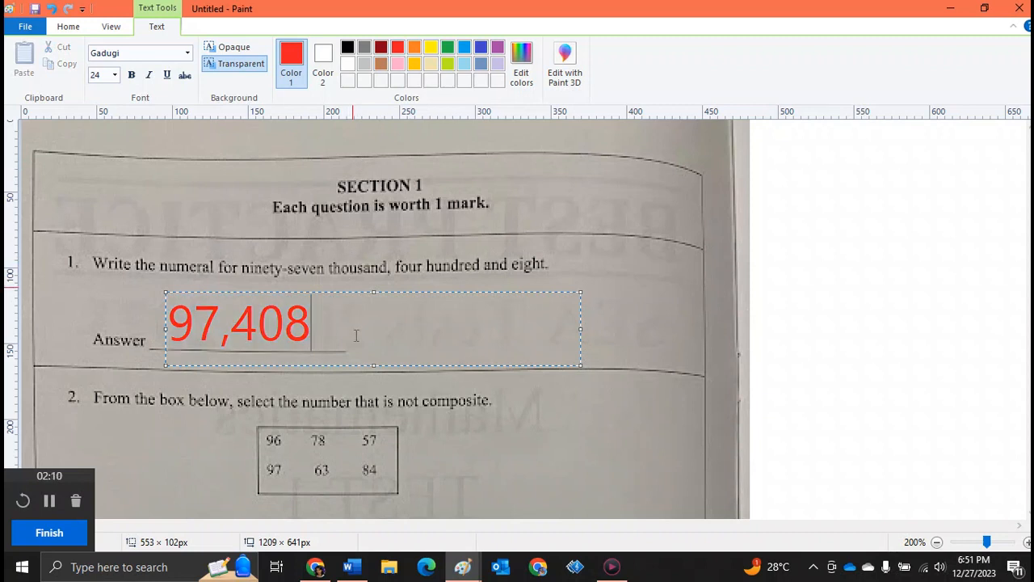
pyautogui.click(333, 172)
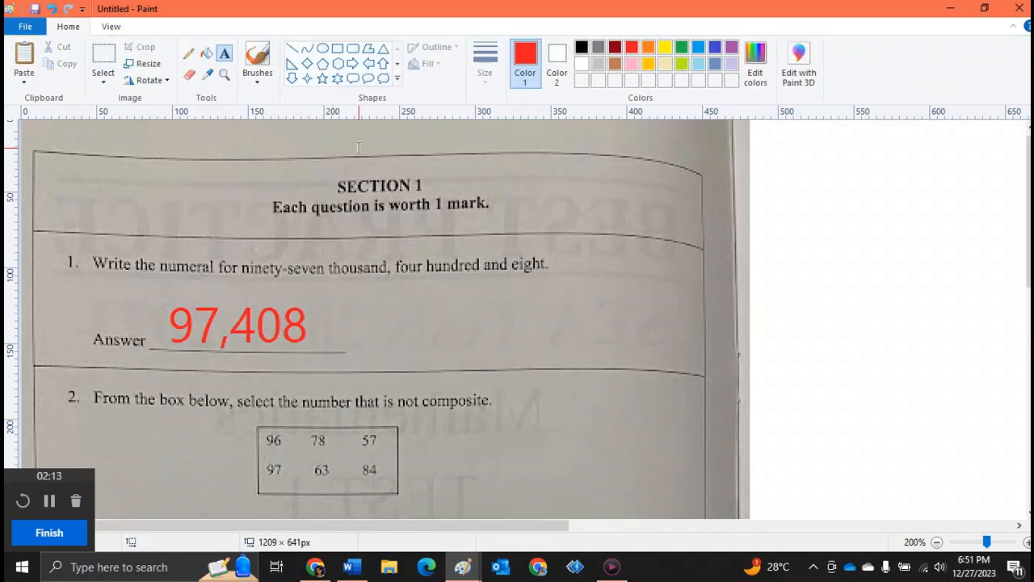
# Circle 97 in question 2's number box with a red oval about 24 × 23 px with 3 px outline
pyautogui.scroll(-2, 1030, 206)
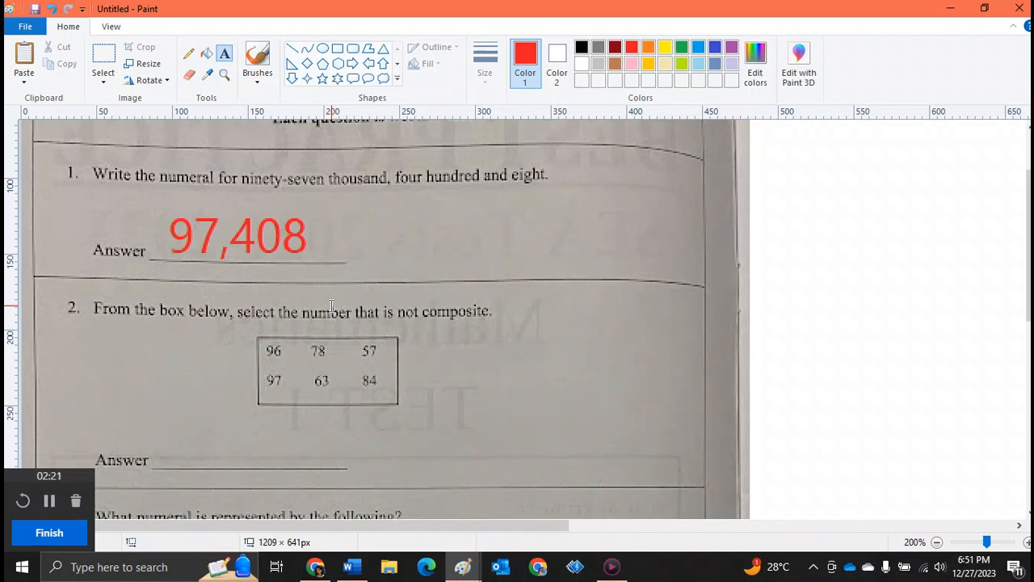
pyautogui.click(322, 50)
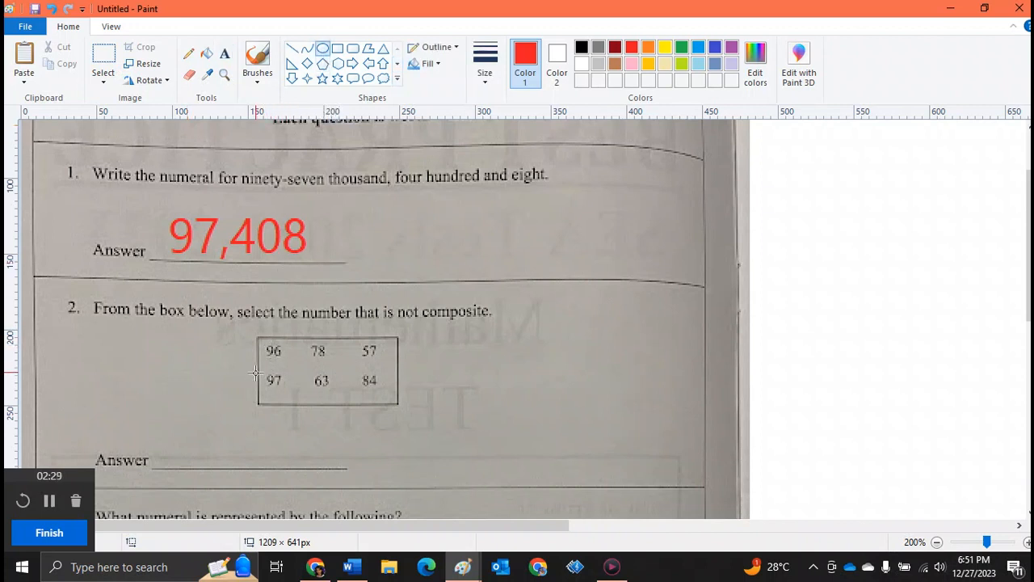
pyautogui.moveTo(257, 367); pyautogui.dragTo(295, 397)
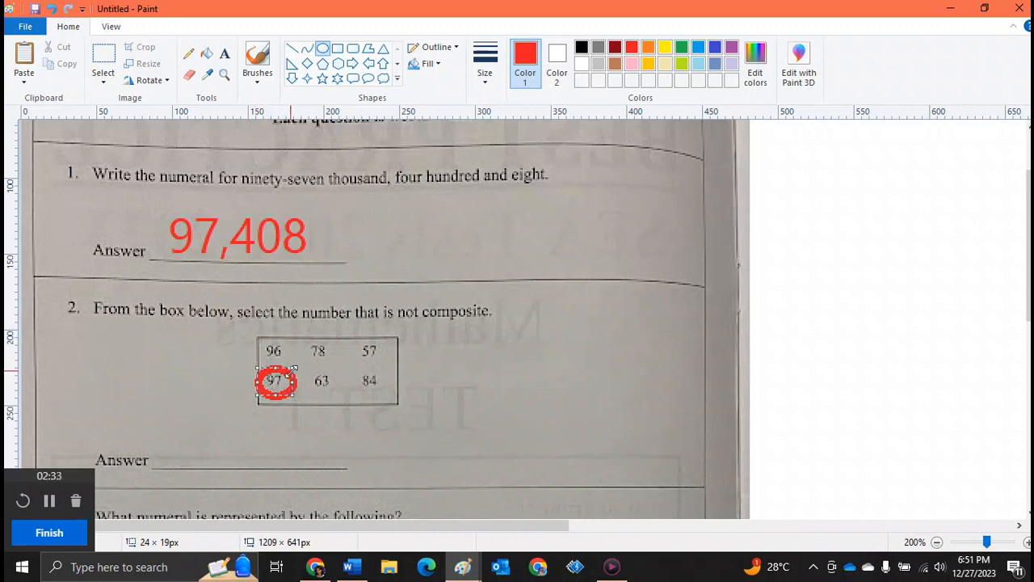
pyautogui.moveTo(293, 368)
pyautogui.mouseDown()
pyautogui.moveTo(410, 283)
pyautogui.moveTo(288, 372)
pyautogui.moveTo(295, 360)
pyautogui.mouseUp()
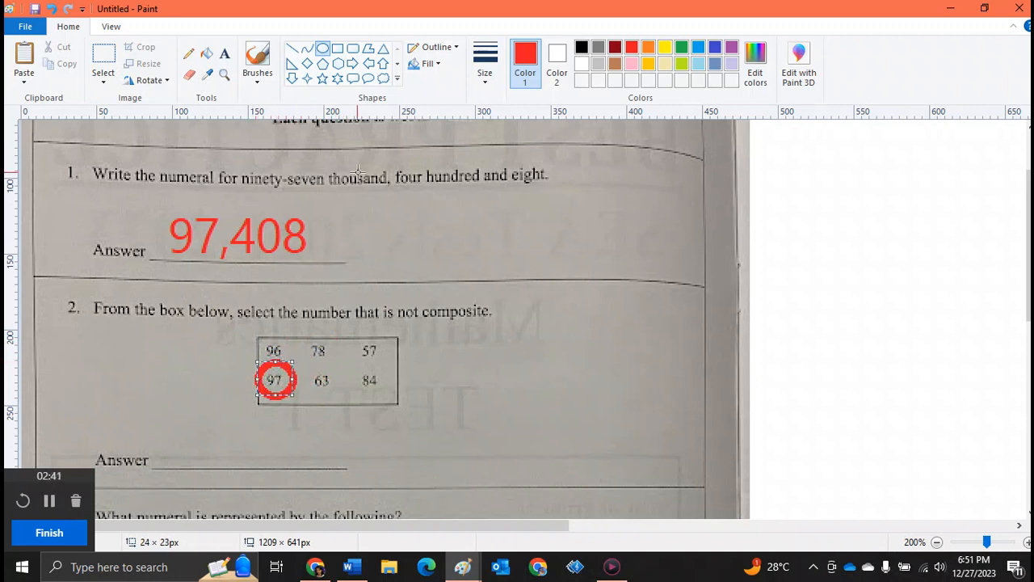
pyautogui.click(485, 78)
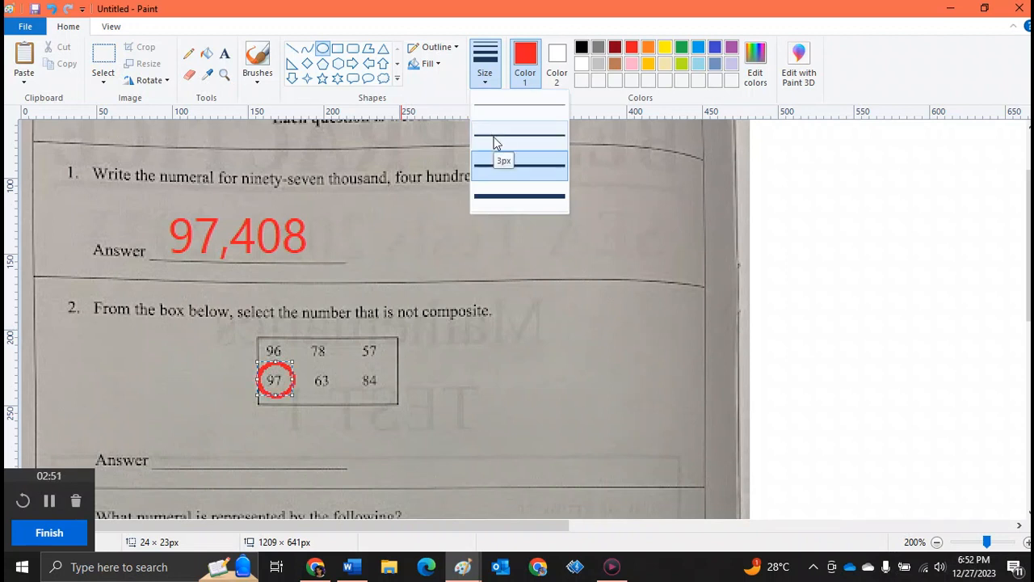
pyautogui.click(496, 143)
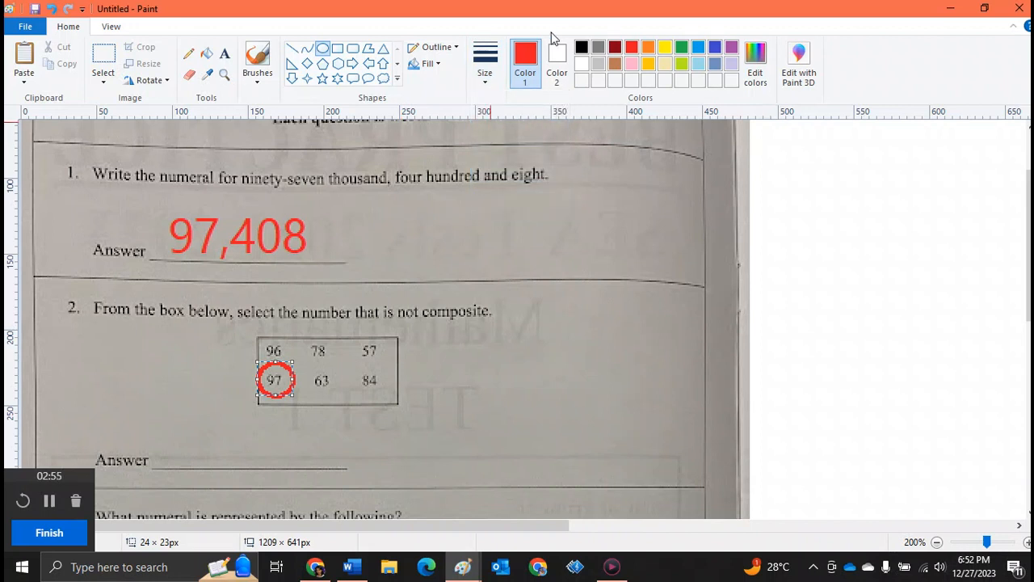
pyautogui.click(436, 68)
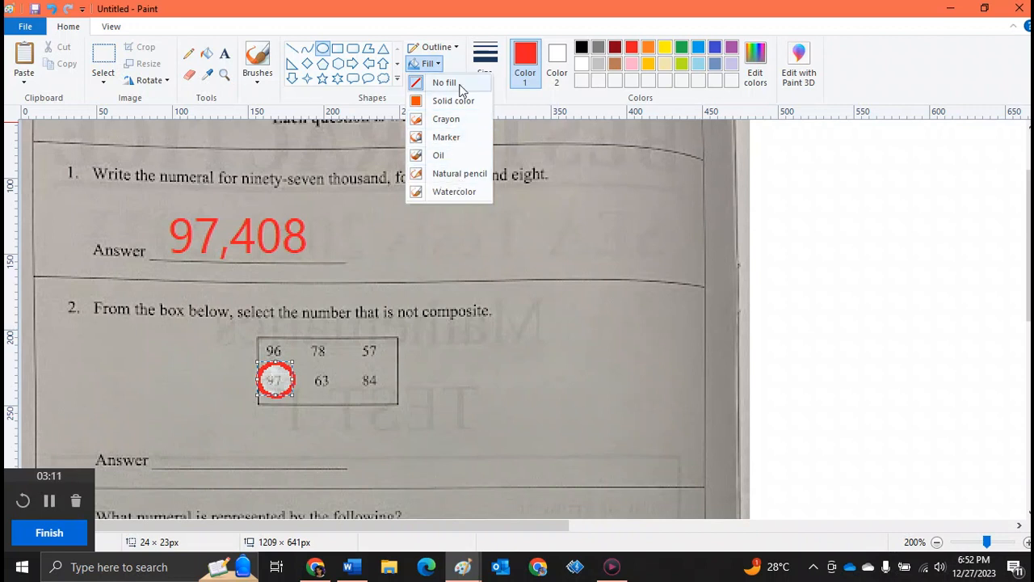
pyautogui.click(454, 316)
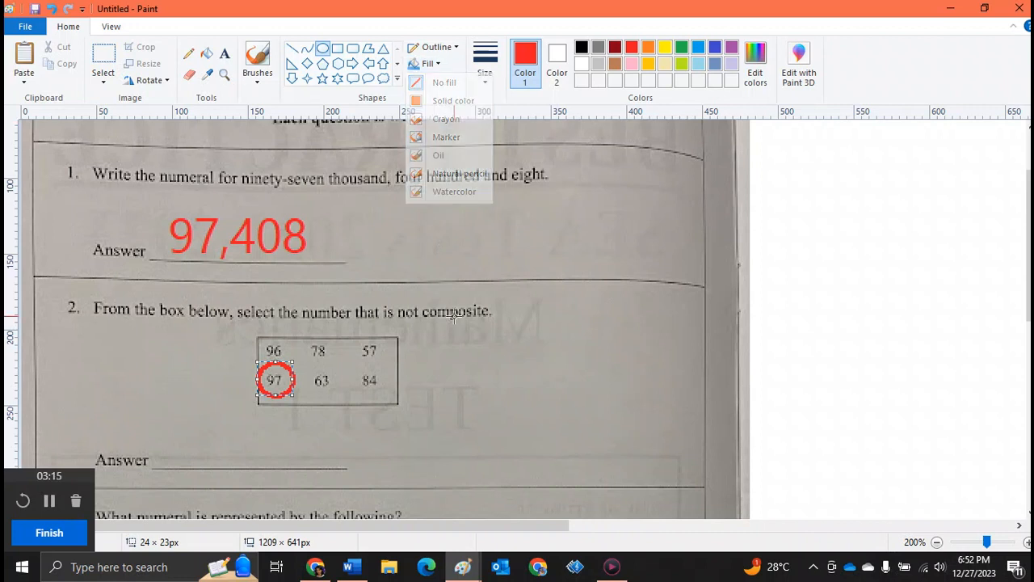
pyautogui.click(435, 226)
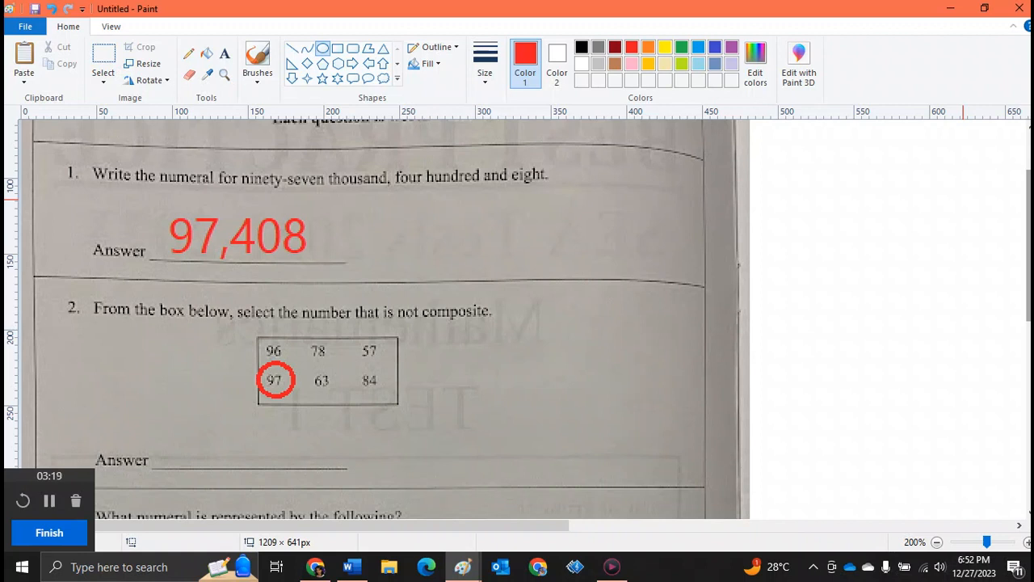
pyautogui.scroll(-2, 1027, 242)
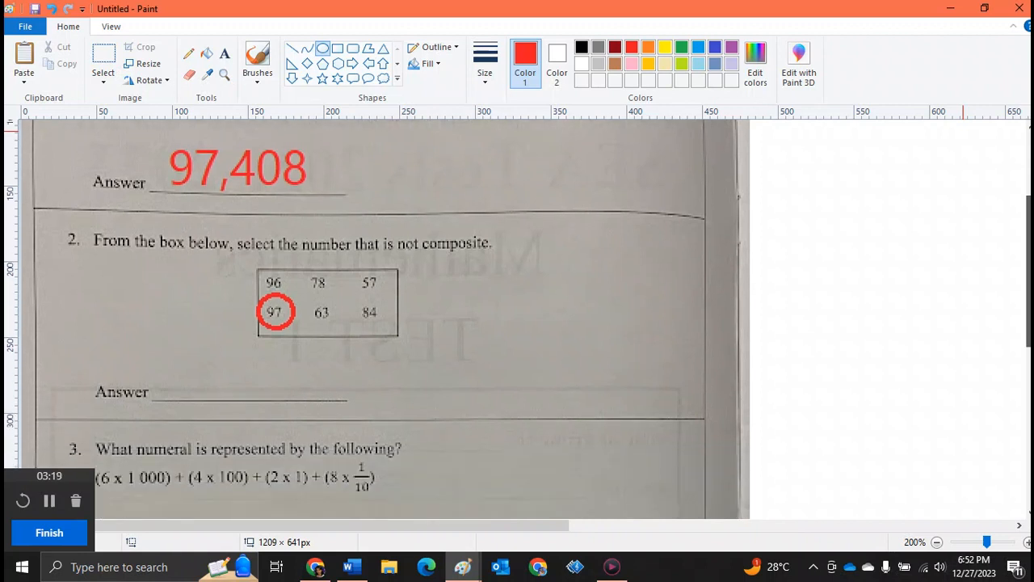
# Draw a red rectangle about 26 × 19 px around 57 in question 2's number box
pyautogui.click(338, 49)
pyautogui.moveTo(353, 275); pyautogui.dragTo(393, 302)
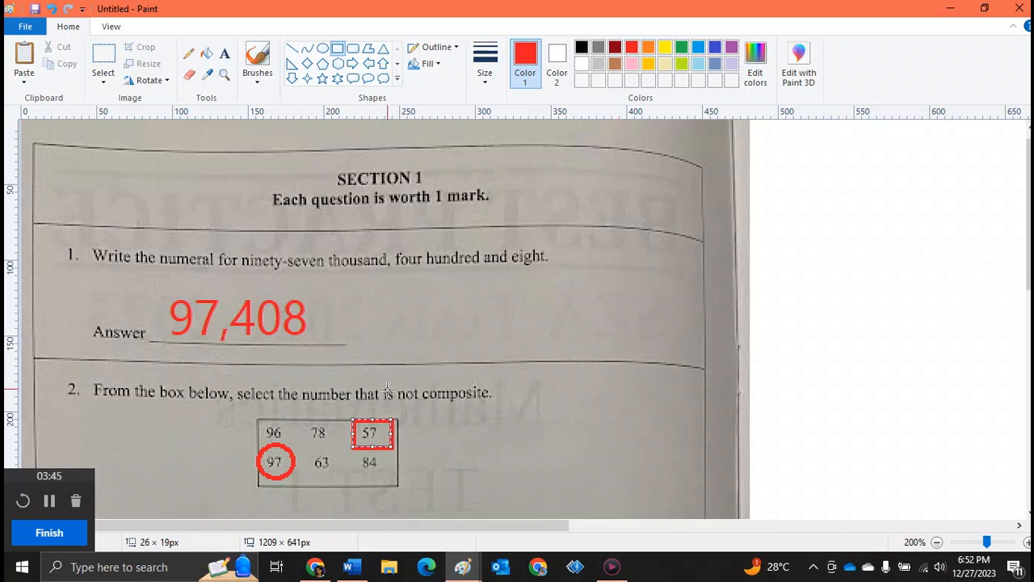
# Add a black text box in the blank canvas area to the right and enter 23 x 12=
pyautogui.moveTo(380, 533); pyautogui.dragTo(662, 498)
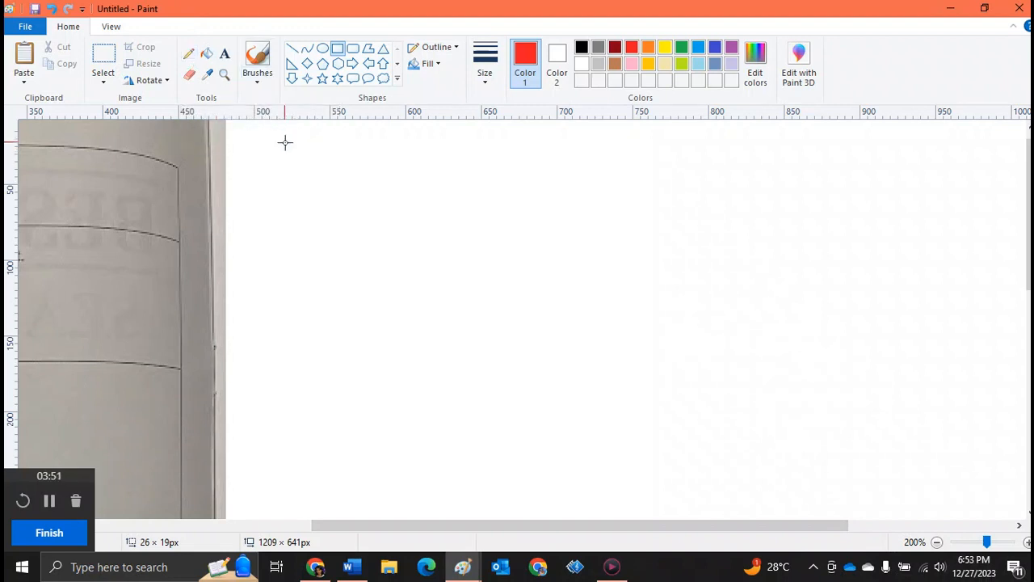
pyautogui.click(223, 52)
pyautogui.moveTo(277, 159); pyautogui.dragTo(665, 361)
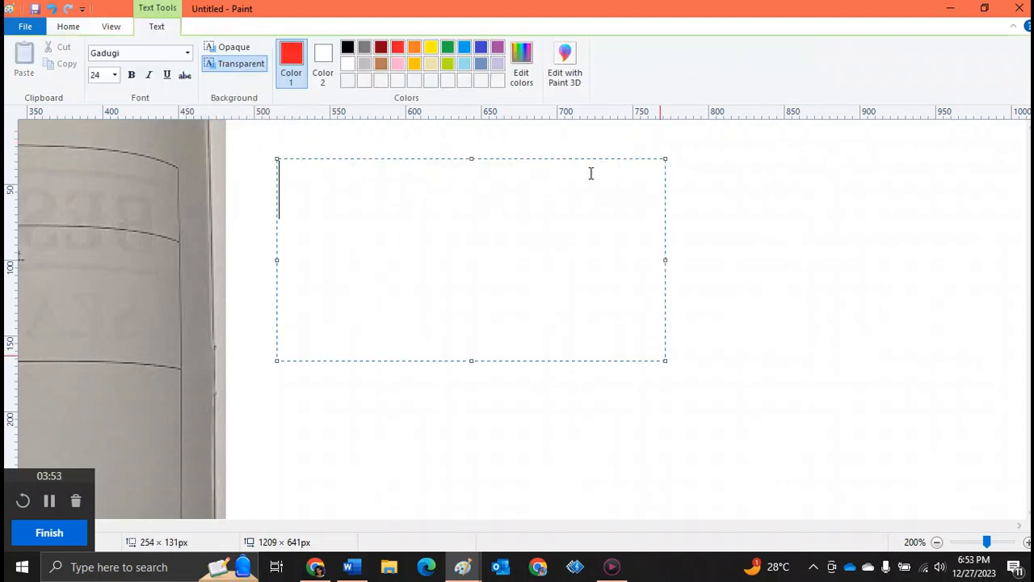
pyautogui.click(349, 47)
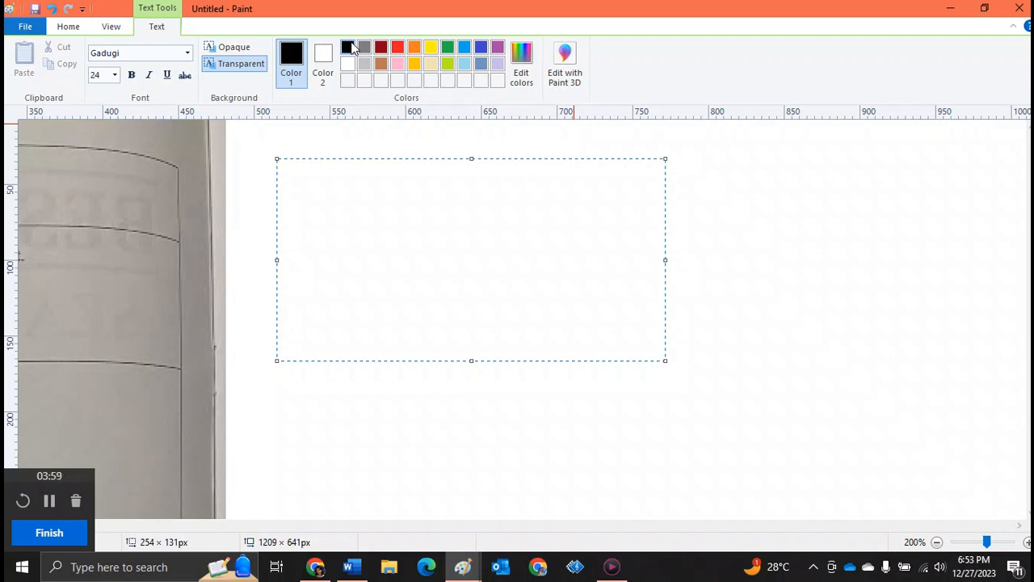
pyautogui.write('23 x')
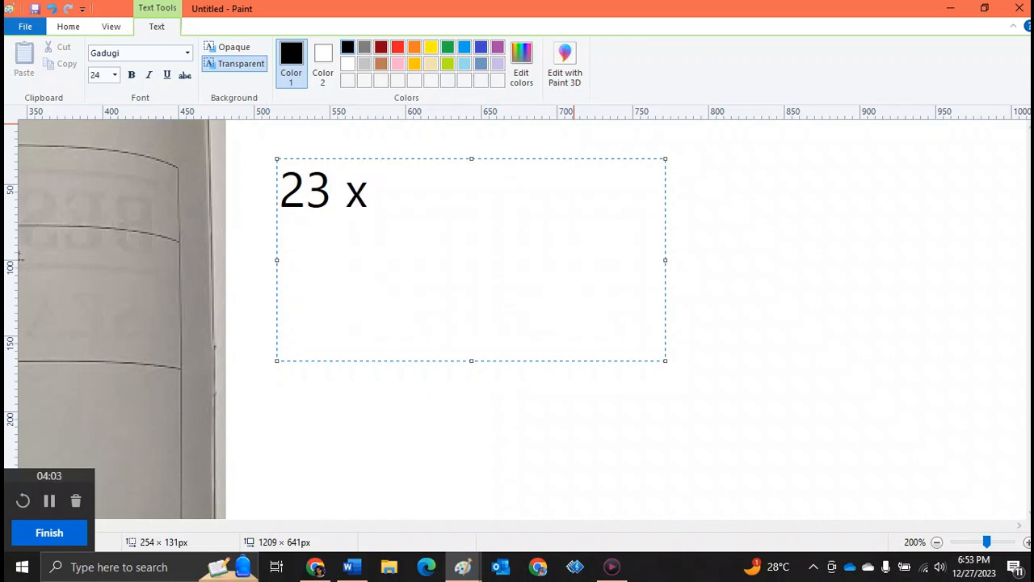
pyautogui.write(' 12')
pyautogui.press('BackSpace')
pyautogui.write('12=')
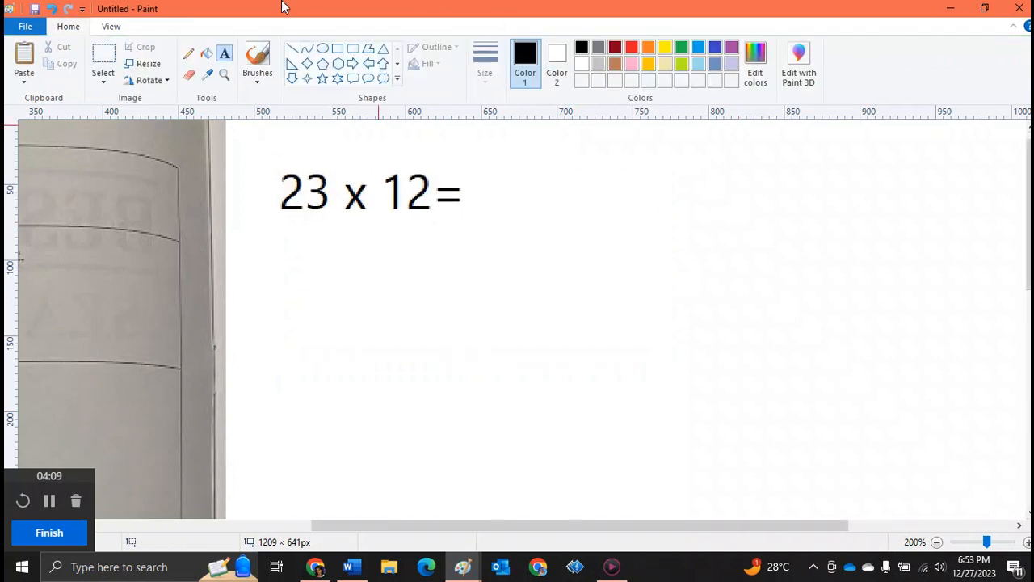
# With a thin black pencil, handwrite 23 × 12 in column form with a line underneath
pyautogui.click(189, 55)
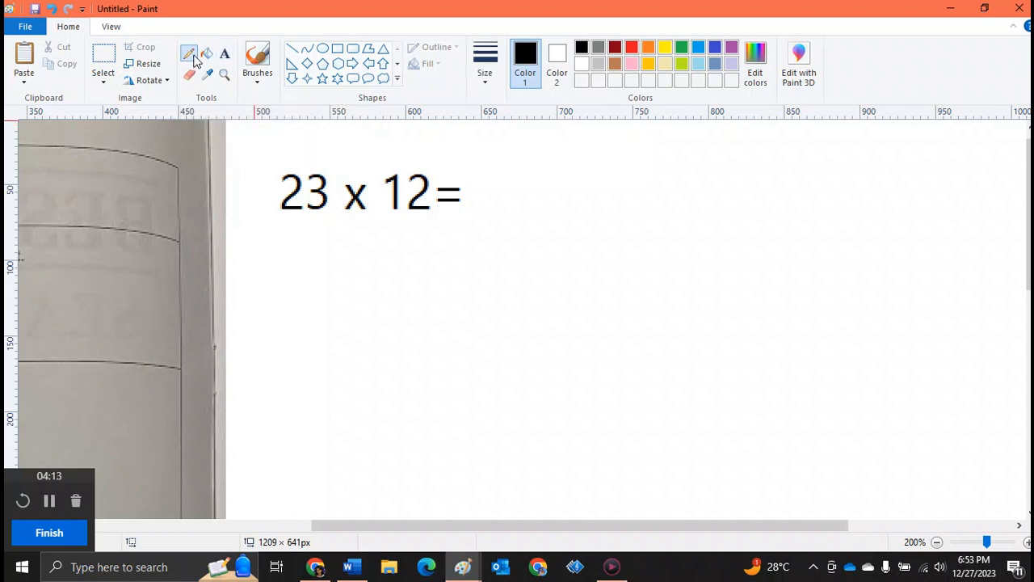
pyautogui.click(494, 84)
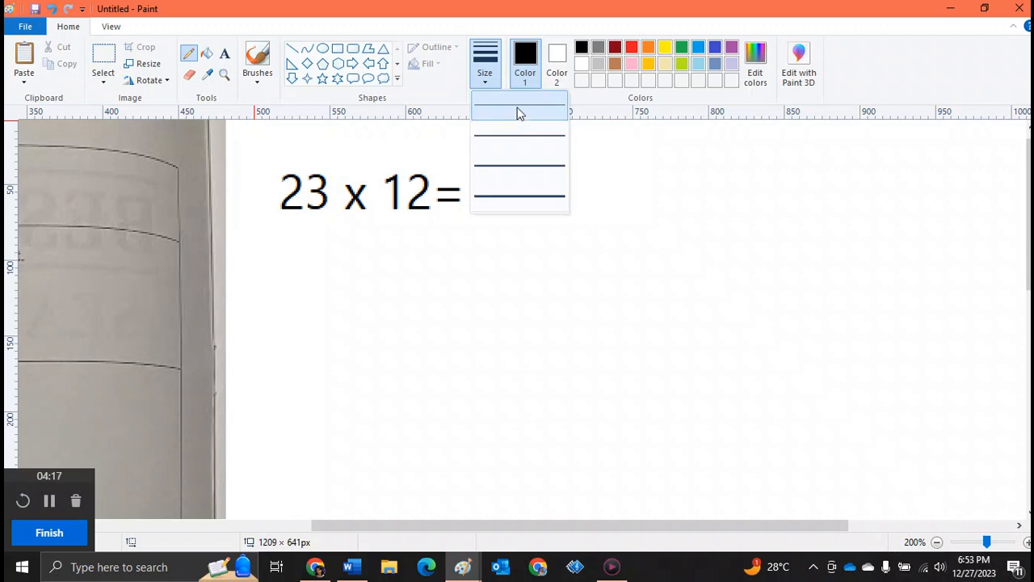
pyautogui.click(521, 146)
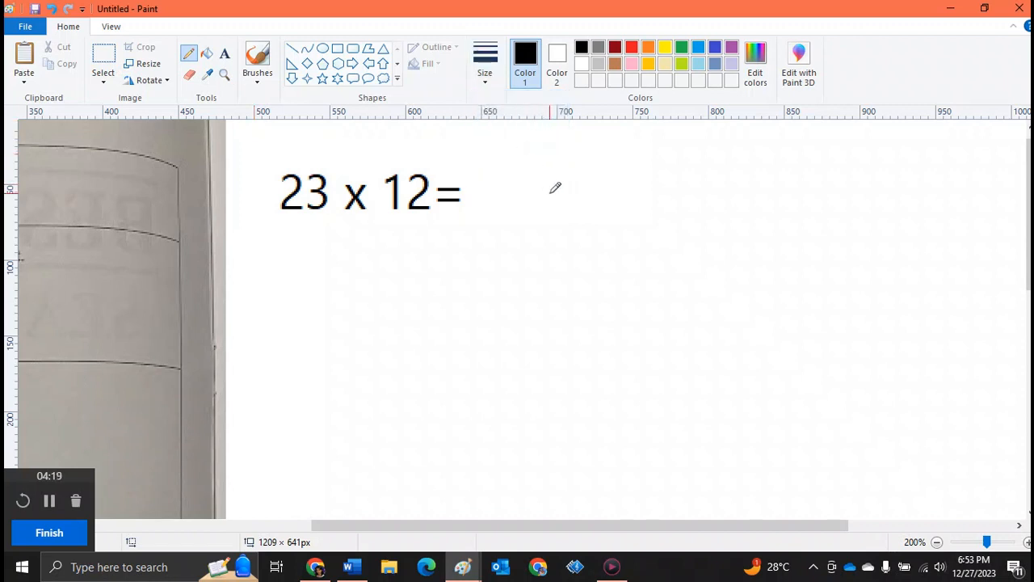
pyautogui.moveTo(596, 194); pyautogui.dragTo(660, 211)
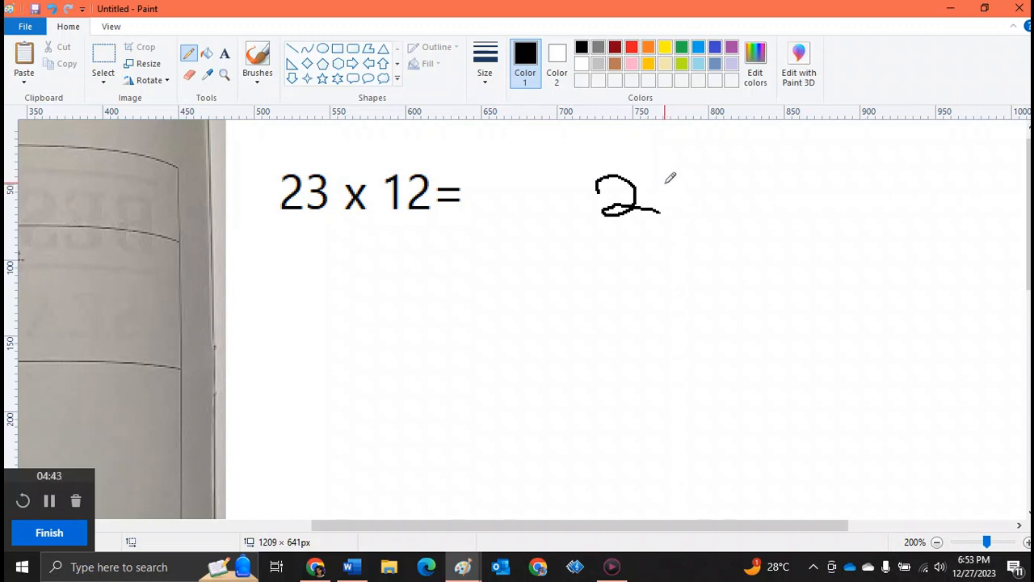
pyautogui.moveTo(663, 181)
pyautogui.mouseDown()
pyautogui.moveTo(696, 195)
pyautogui.moveTo(677, 213)
pyautogui.mouseUp()
pyautogui.moveTo(577, 242)
pyautogui.mouseDown()
pyautogui.moveTo(546, 281)
pyautogui.moveTo(581, 283)
pyautogui.mouseUp()
pyautogui.moveTo(619, 233); pyautogui.dragTo(629, 275)
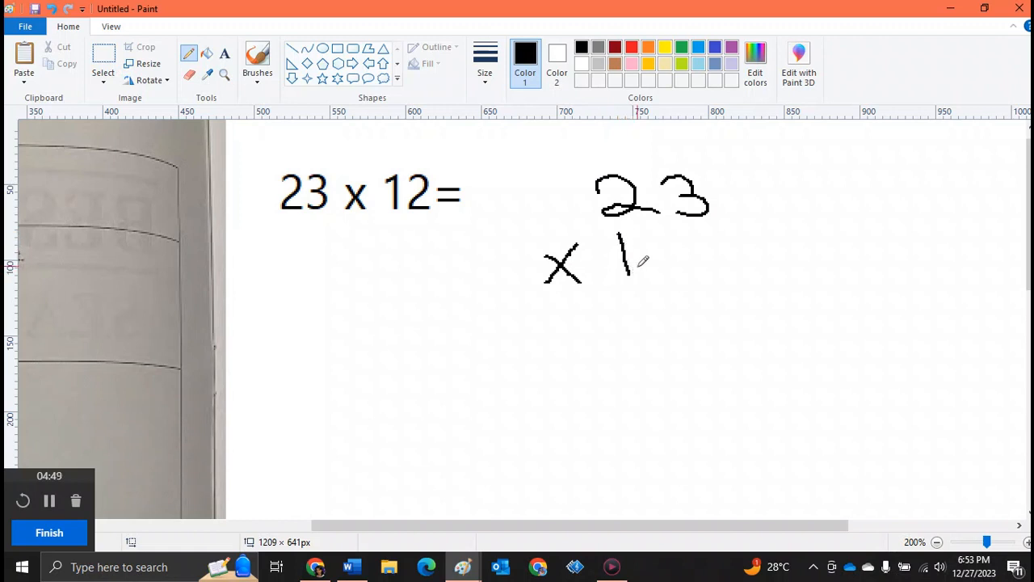
pyautogui.moveTo(686, 239)
pyautogui.mouseDown()
pyautogui.moveTo(691, 265)
pyautogui.moveTo(723, 263)
pyautogui.mouseUp()
pyautogui.moveTo(549, 299); pyautogui.dragTo(800, 285)
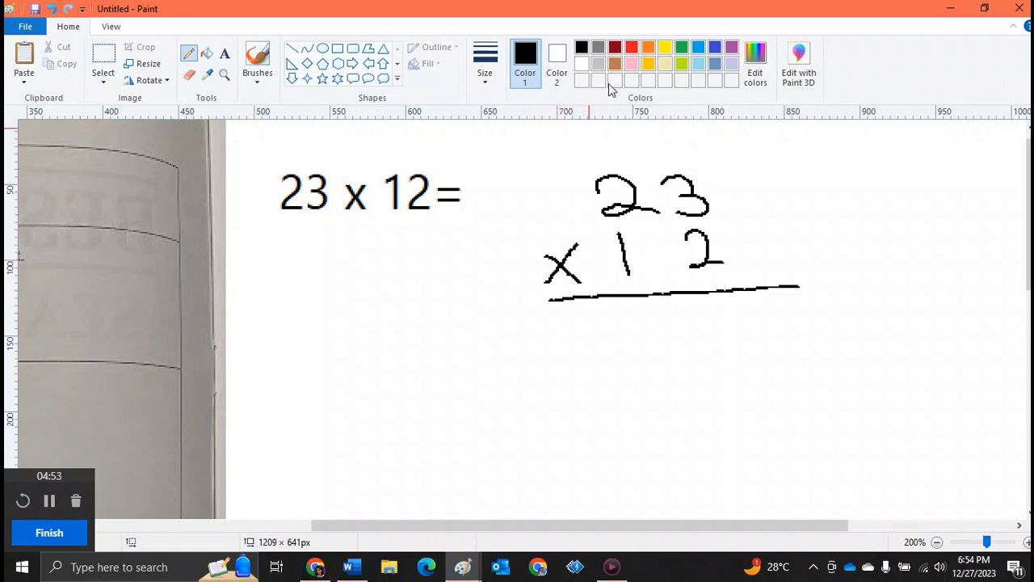
# Switch to blue and handwrite the partial products 230 and 46 below, with two lines beneath them
pyautogui.click(632, 48)
pyautogui.click(682, 49)
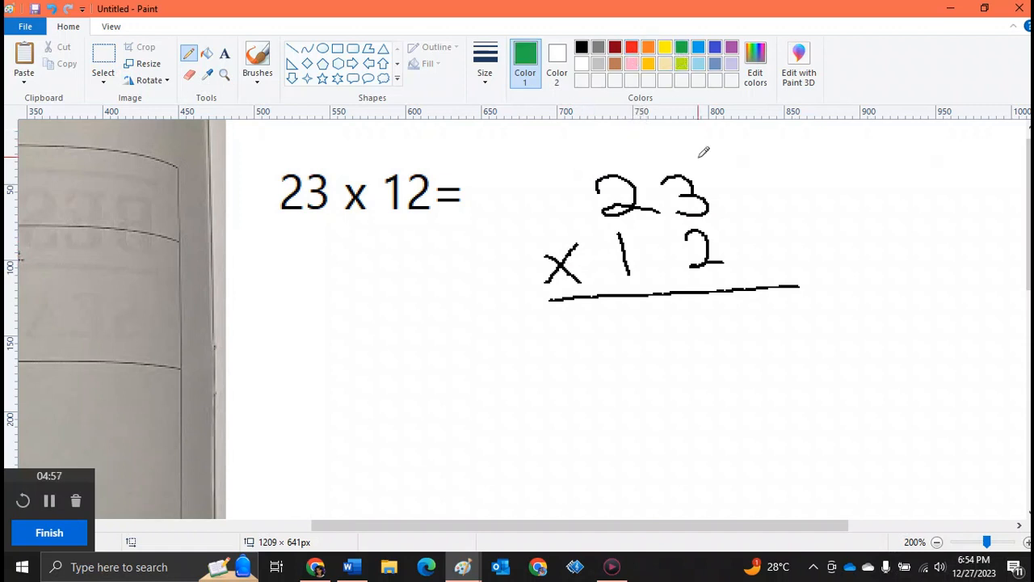
pyautogui.click(716, 47)
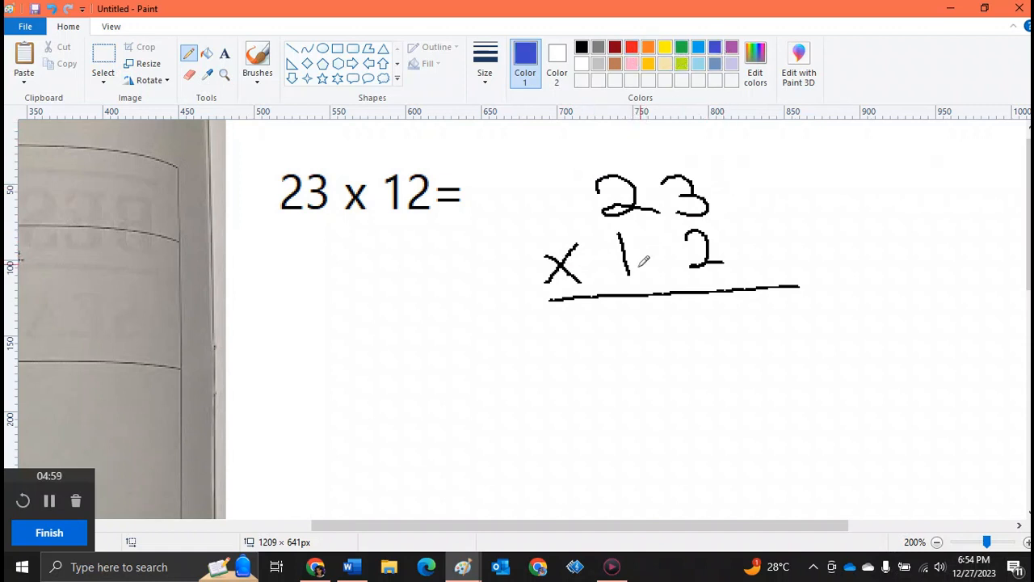
pyautogui.moveTo(710, 307)
pyautogui.mouseDown()
pyautogui.moveTo(721, 335)
pyautogui.moveTo(707, 309)
pyautogui.mouseUp()
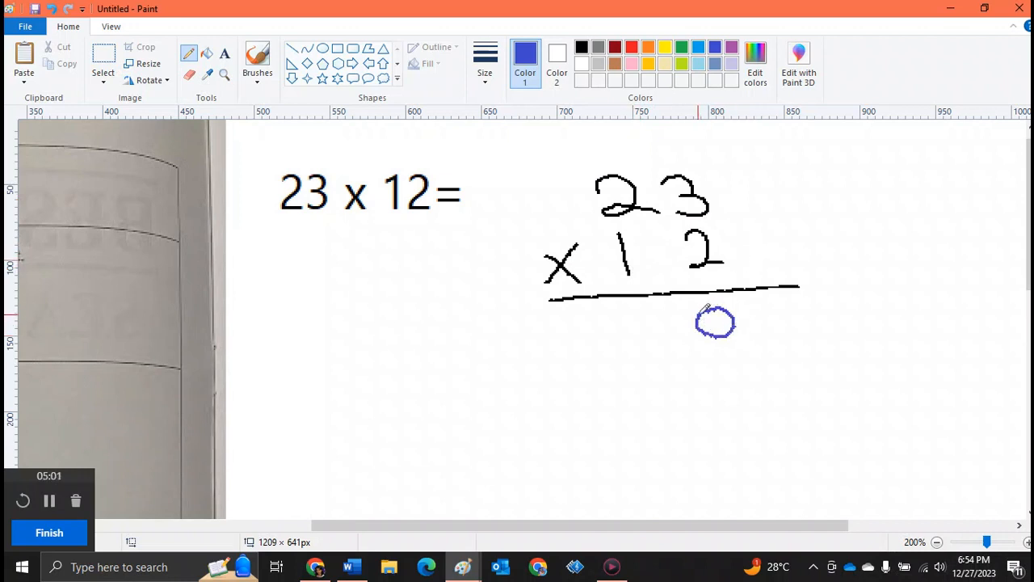
pyautogui.moveTo(628, 322)
pyautogui.mouseDown()
pyautogui.moveTo(655, 328)
pyautogui.moveTo(629, 356)
pyautogui.mouseUp()
pyautogui.moveTo(579, 322); pyautogui.dragTo(614, 355)
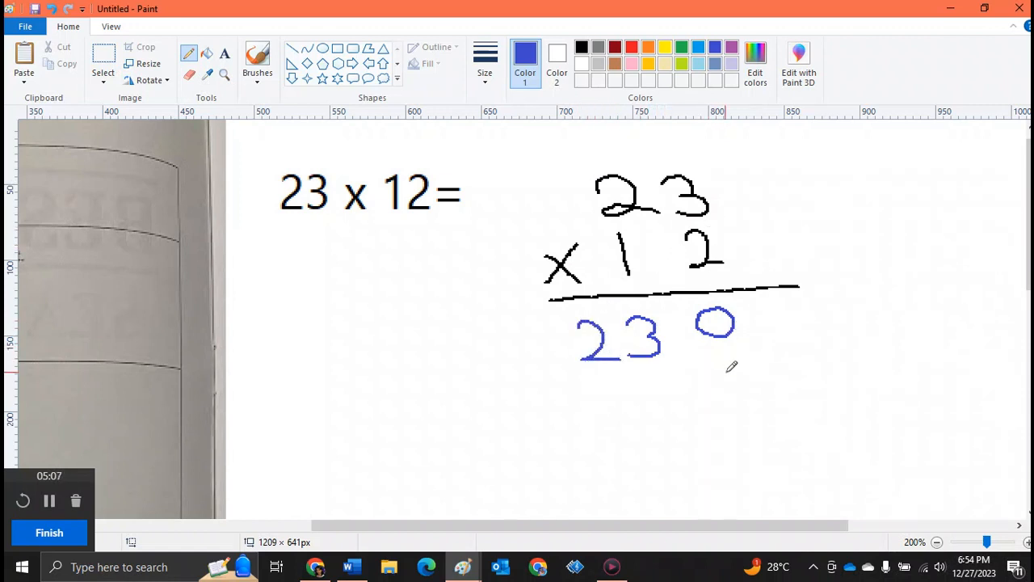
pyautogui.moveTo(725, 349)
pyautogui.mouseDown()
pyautogui.moveTo(747, 388)
pyautogui.moveTo(719, 379)
pyautogui.mouseUp()
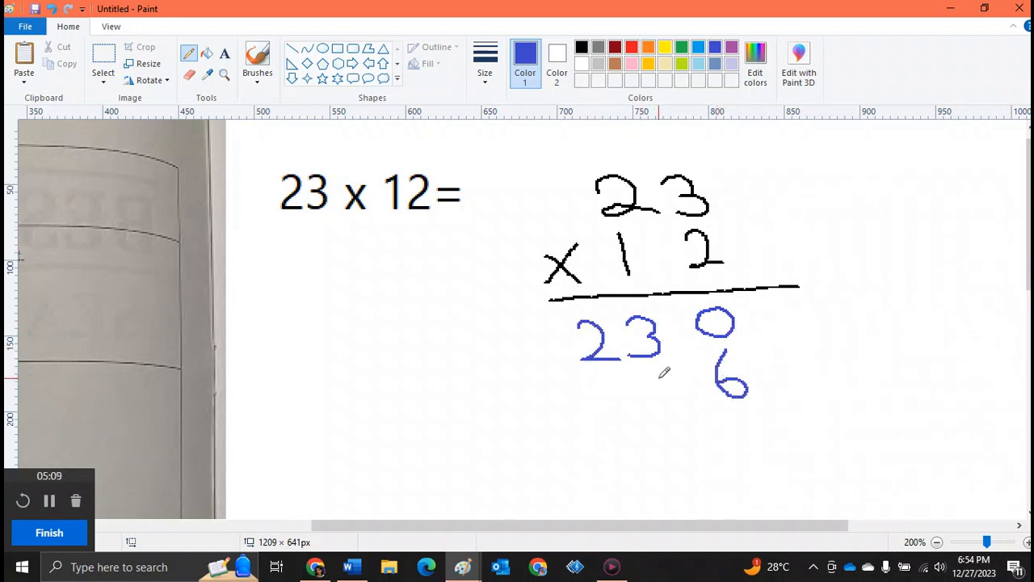
pyautogui.moveTo(645, 365)
pyautogui.mouseDown()
pyautogui.moveTo(647, 378)
pyautogui.moveTo(681, 391)
pyautogui.moveTo(667, 418)
pyautogui.mouseUp()
pyautogui.moveTo(540, 432); pyautogui.dragTo(806, 425)
pyautogui.moveTo(563, 500); pyautogui.dragTo(872, 478)
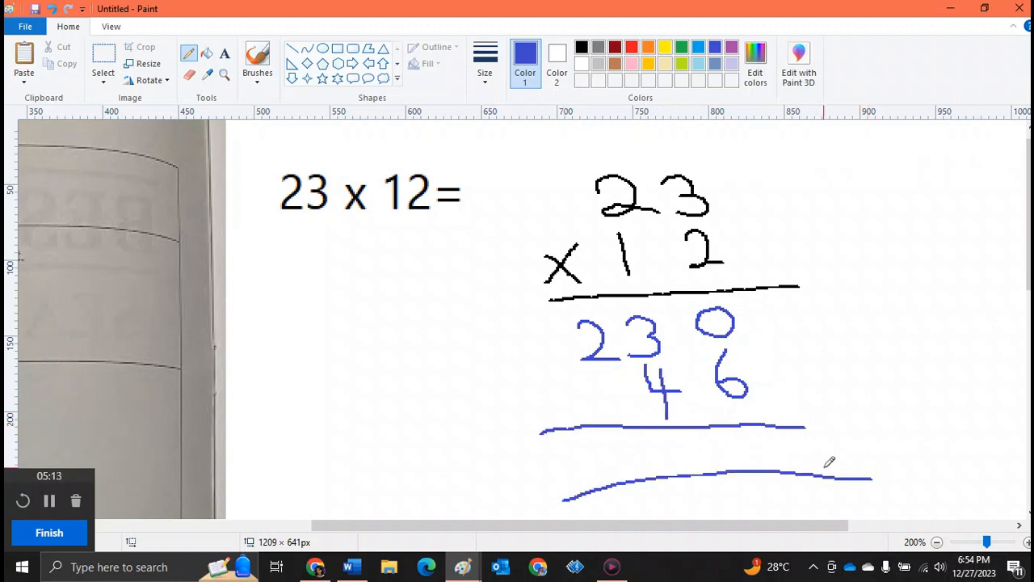
# Write a plus sign and the sum 276 in blue, then undo those strokes
pyautogui.moveTo(750, 436); pyautogui.dragTo(747, 451)
pyautogui.moveTo(546, 383)
pyautogui.mouseDown()
pyautogui.moveTo(553, 409)
pyautogui.moveTo(557, 393)
pyautogui.mouseUp()
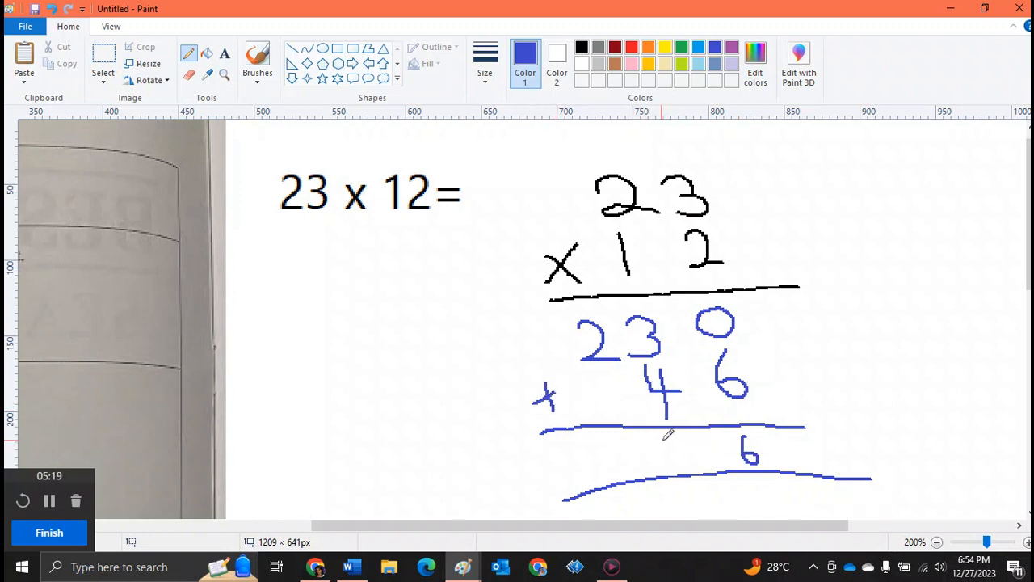
pyautogui.moveTo(677, 438)
pyautogui.mouseDown()
pyautogui.moveTo(707, 432)
pyautogui.moveTo(701, 459)
pyautogui.mouseUp()
pyautogui.moveTo(622, 445)
pyautogui.mouseDown()
pyautogui.moveTo(627, 483)
pyautogui.moveTo(670, 469)
pyautogui.mouseUp()
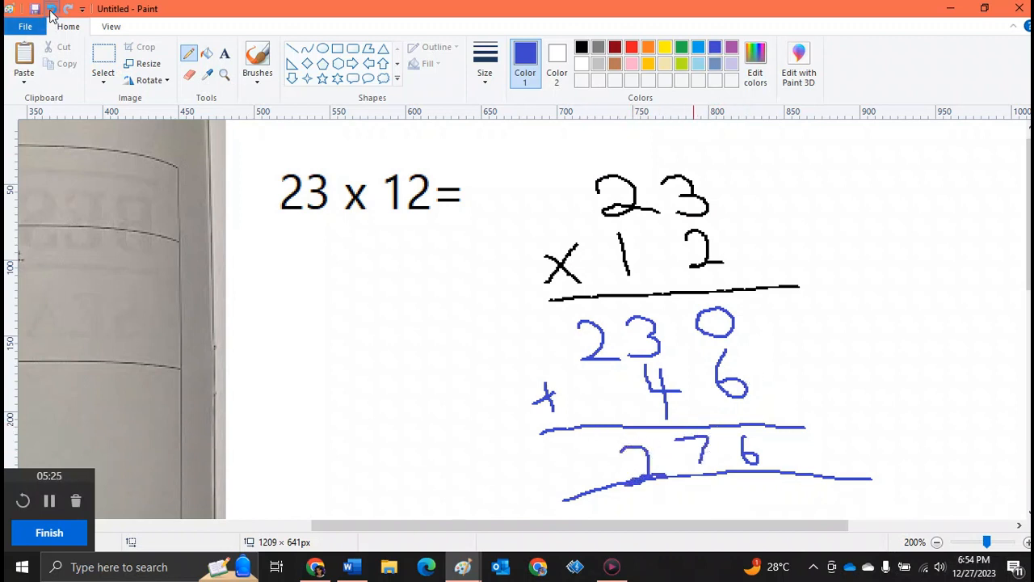
pyautogui.click(51, 11)
pyautogui.click(51, 12)
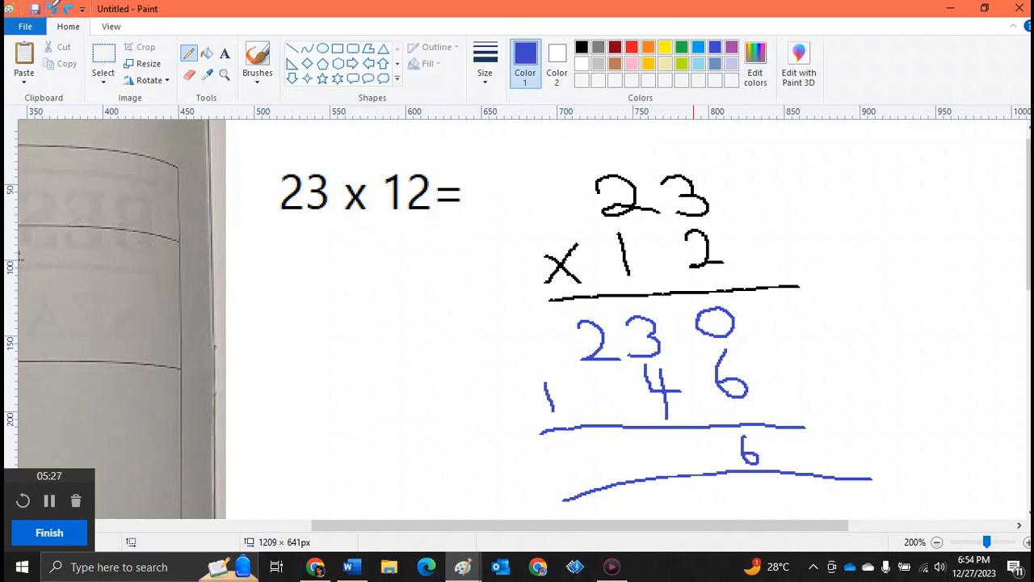
pyautogui.click(51, 12)
pyautogui.click(51, 12)
# Redraw the plus sign in blue and write the sum 276 between the lines in dark red
pyautogui.moveTo(545, 369)
pyautogui.mouseDown()
pyautogui.moveTo(546, 398)
pyautogui.moveTo(559, 378)
pyautogui.mouseUp()
pyautogui.click(613, 48)
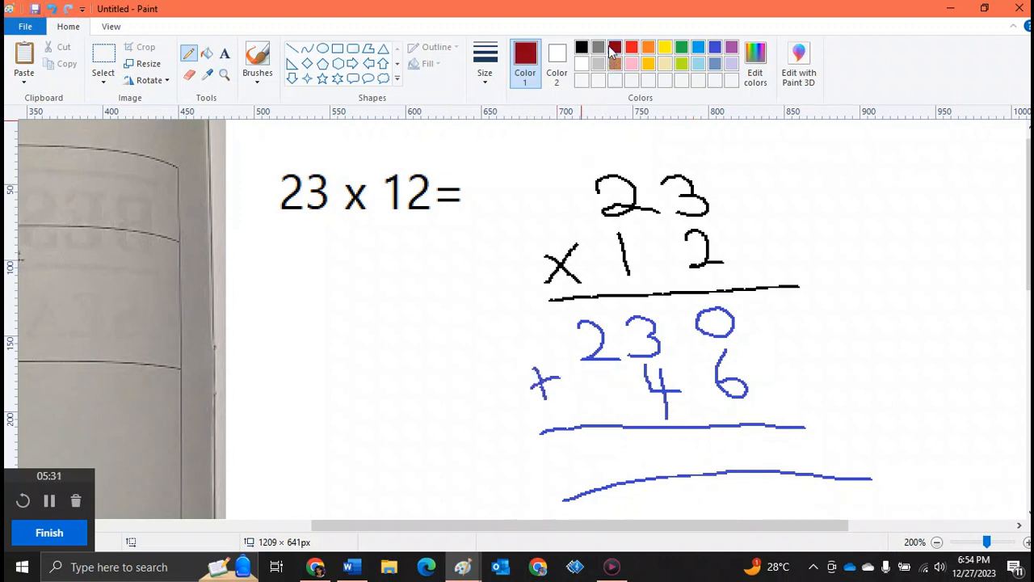
pyautogui.moveTo(606, 449)
pyautogui.mouseDown()
pyautogui.moveTo(635, 445)
pyautogui.moveTo(645, 464)
pyautogui.moveTo(672, 435)
pyautogui.moveTo(701, 466)
pyautogui.mouseUp()
pyautogui.moveTo(753, 427); pyautogui.dragTo(749, 440)
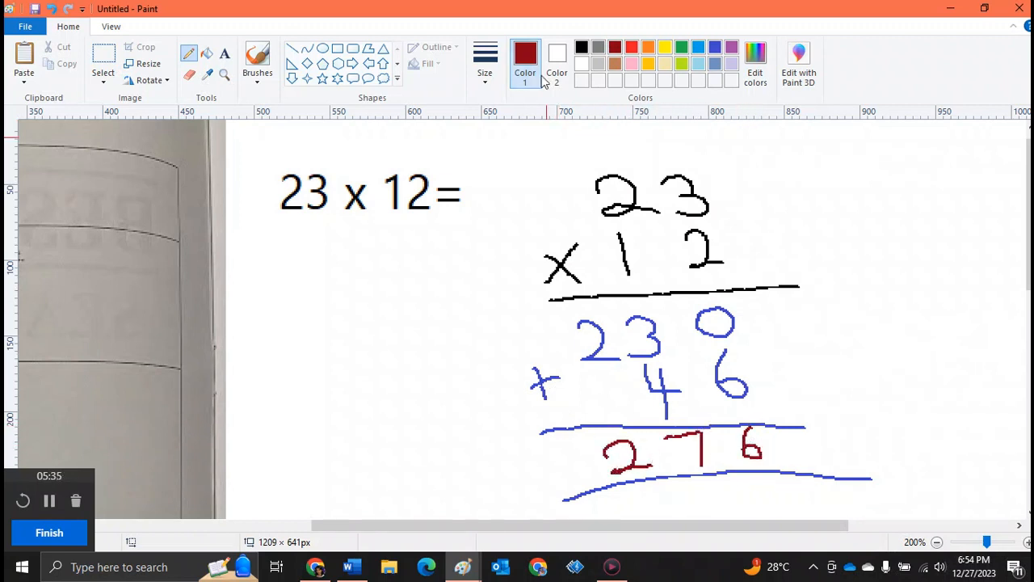
# Switch to the Word document Questions according to topic and take a screenshot of the practice questions
pyautogui.click(228, 76)
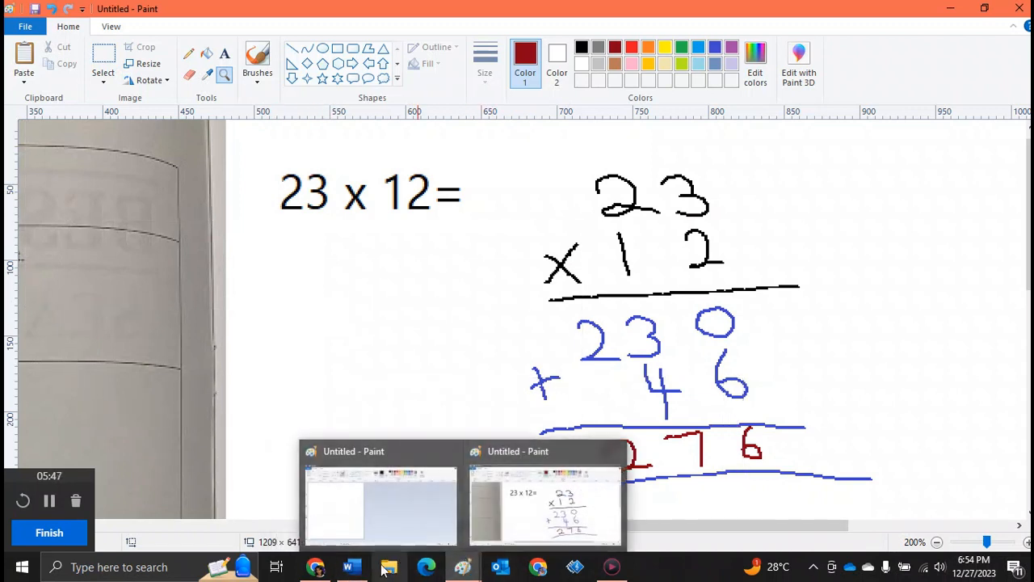
pyautogui.moveTo(350, 567)
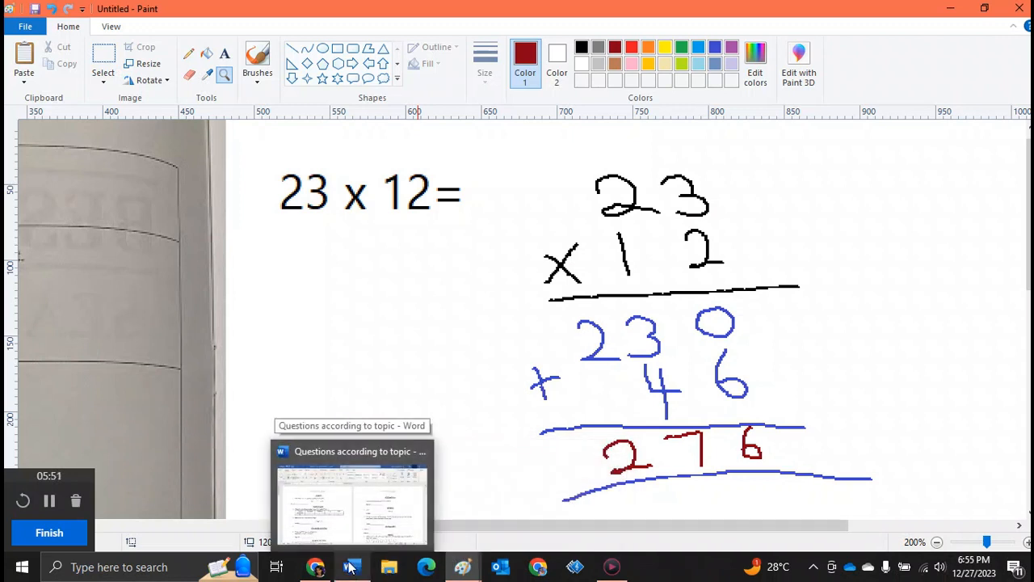
pyautogui.click(350, 568)
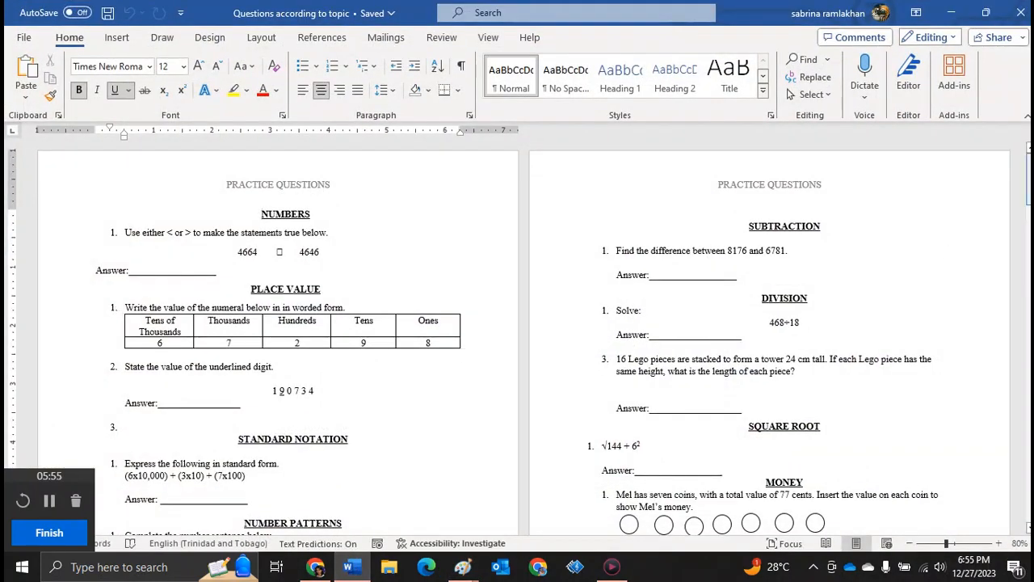
pyautogui.moveTo(1028, 174)
pyautogui.mouseDown()
pyautogui.moveTo(1029, 184)
pyautogui.moveTo(1028, 175)
pyautogui.mouseUp()
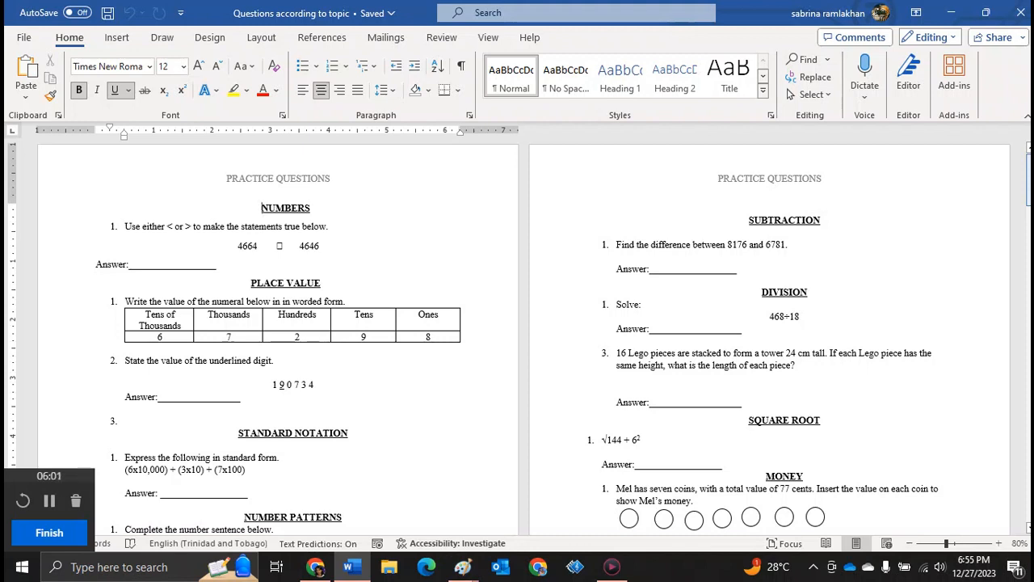
pyautogui.press('ctrl+Print')
# Return to Paint, zoom out, and paste the practice questions screenshot, moving it to the top of the canvas
pyautogui.moveTo(462, 566)
pyautogui.click(509, 514)
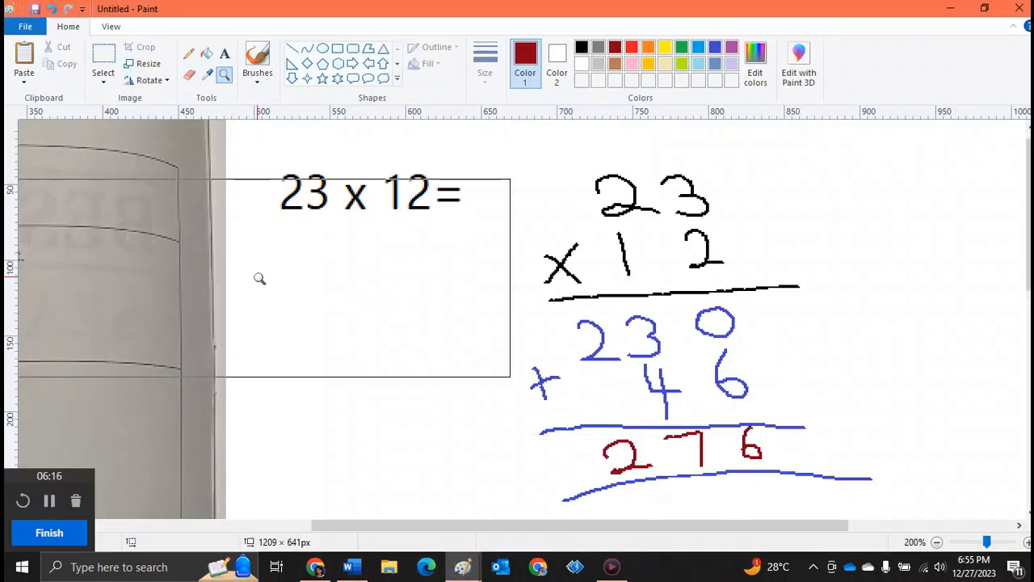
pyautogui.rightClick(258, 277)
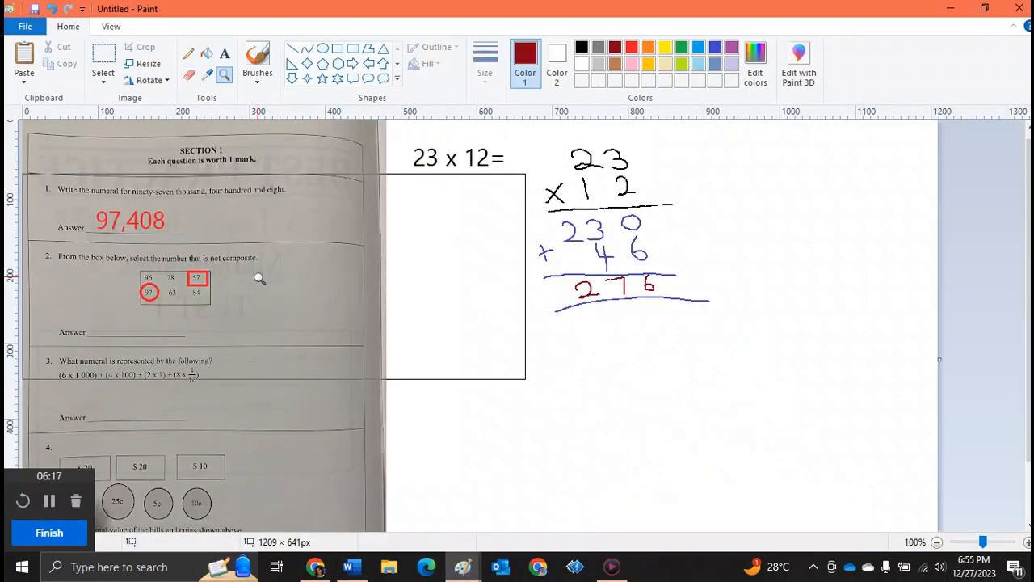
pyautogui.click(25, 57)
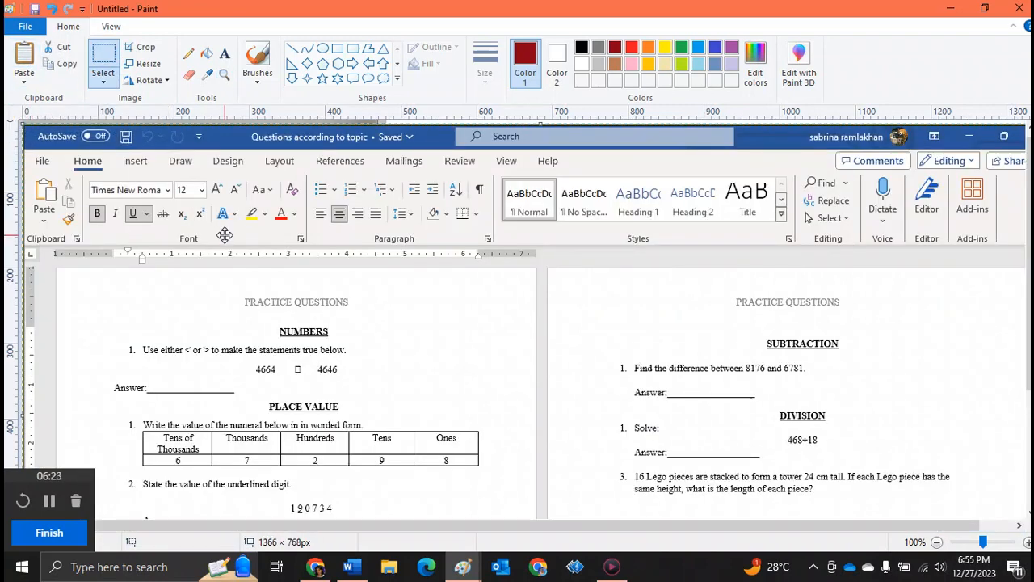
pyautogui.moveTo(225, 234); pyautogui.dragTo(212, 111)
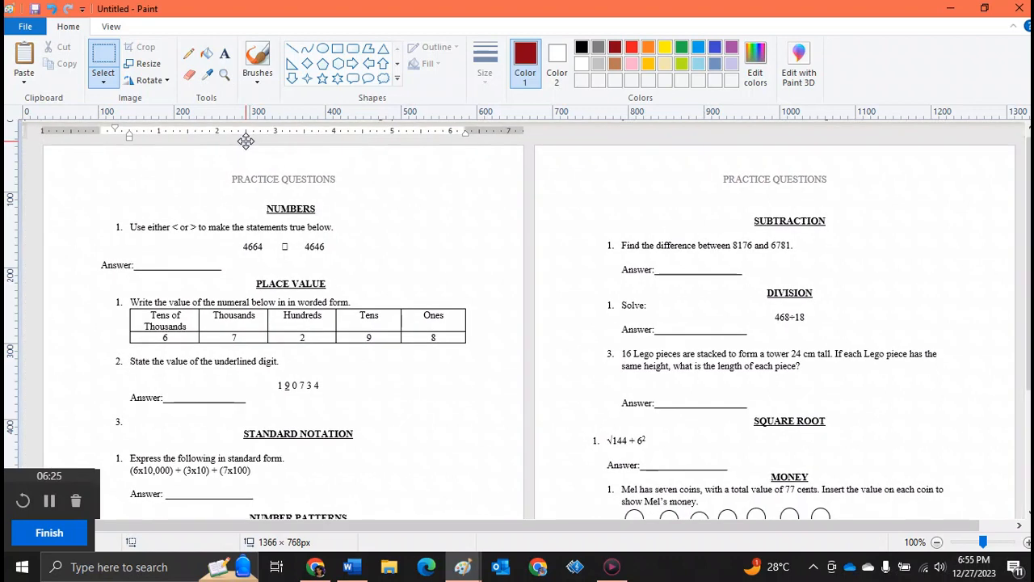
# Handwrite 24 in dark red beside the first Numbers question, then undo the last stroke
pyautogui.click(225, 75)
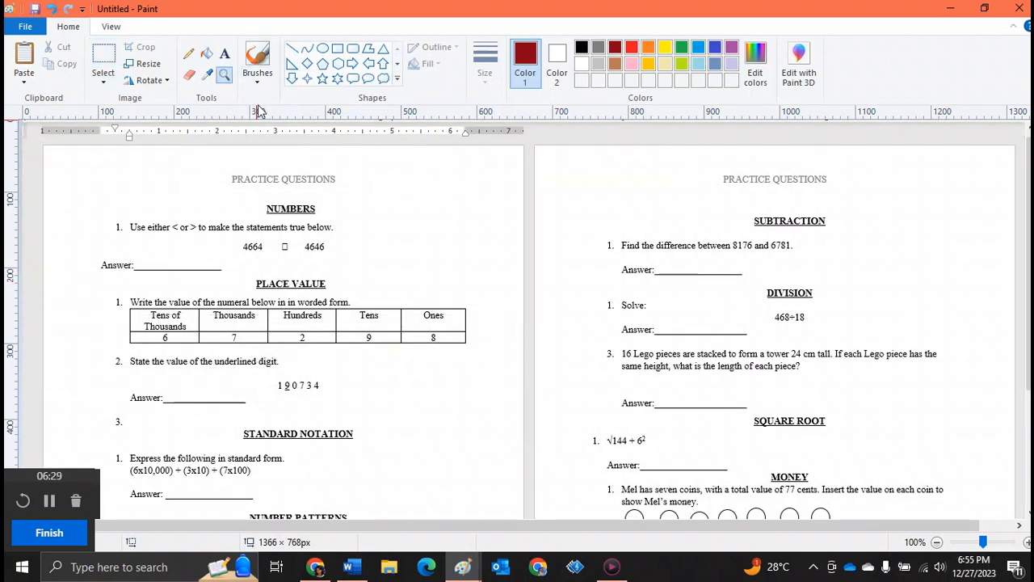
pyautogui.click(188, 54)
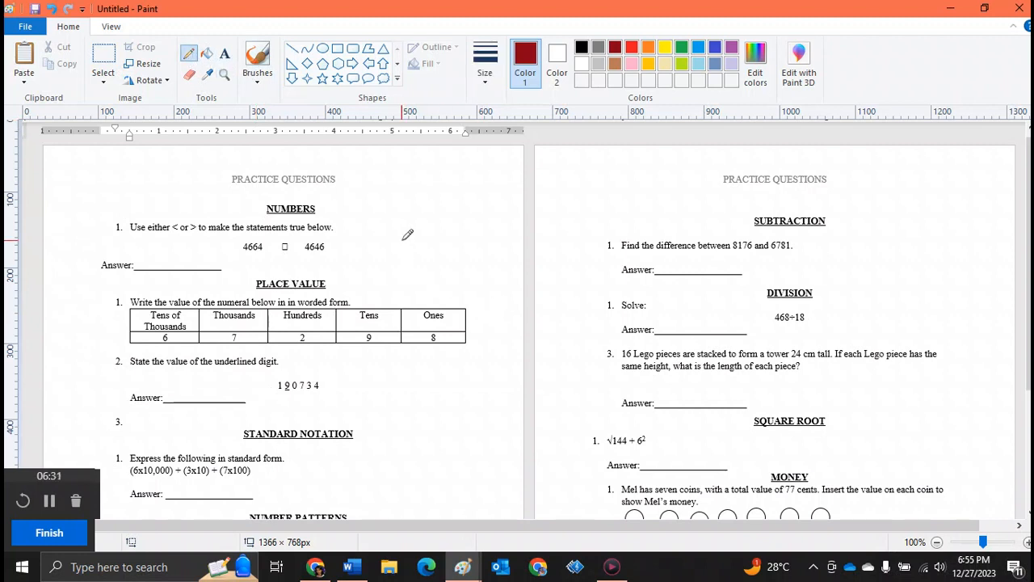
pyautogui.moveTo(404, 240)
pyautogui.mouseDown()
pyautogui.moveTo(396, 246)
pyautogui.moveTo(431, 242)
pyautogui.moveTo(449, 226)
pyautogui.moveTo(455, 266)
pyautogui.mouseUp()
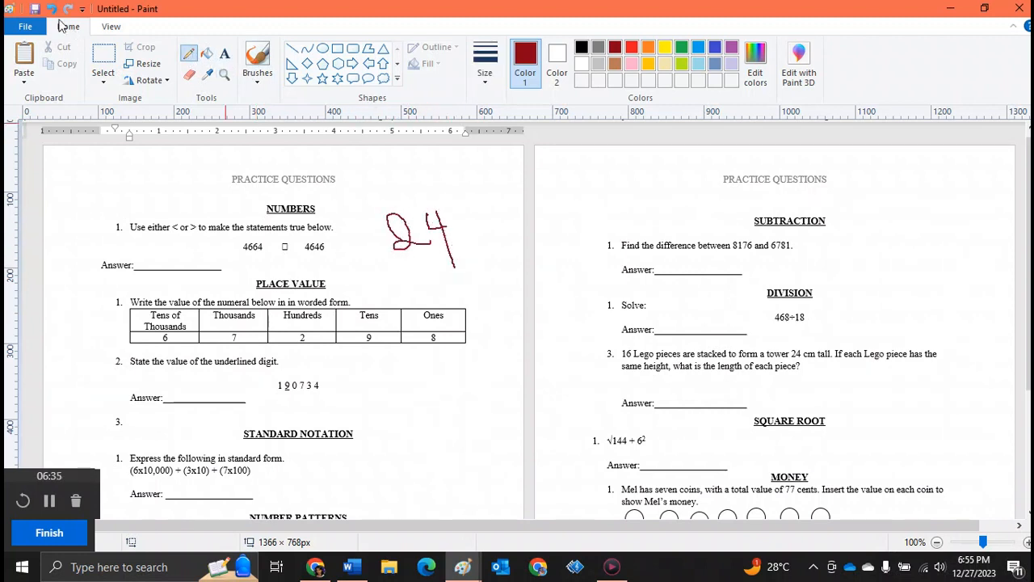
pyautogui.click(51, 8)
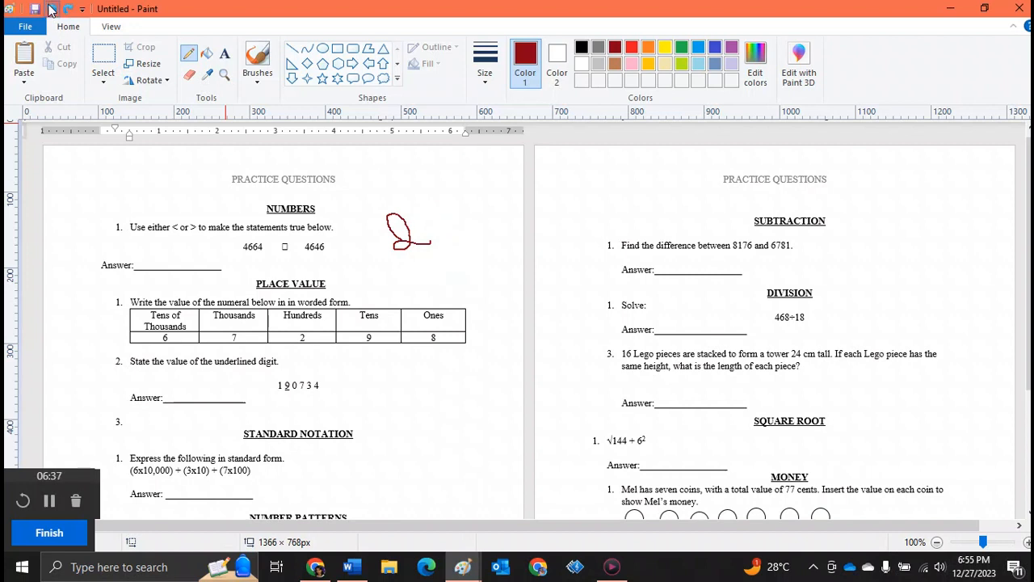
# Undo the leftover stroke and handwrite 24 in dark red with the pencil beside the first Numbers question
pyautogui.click(50, 8)
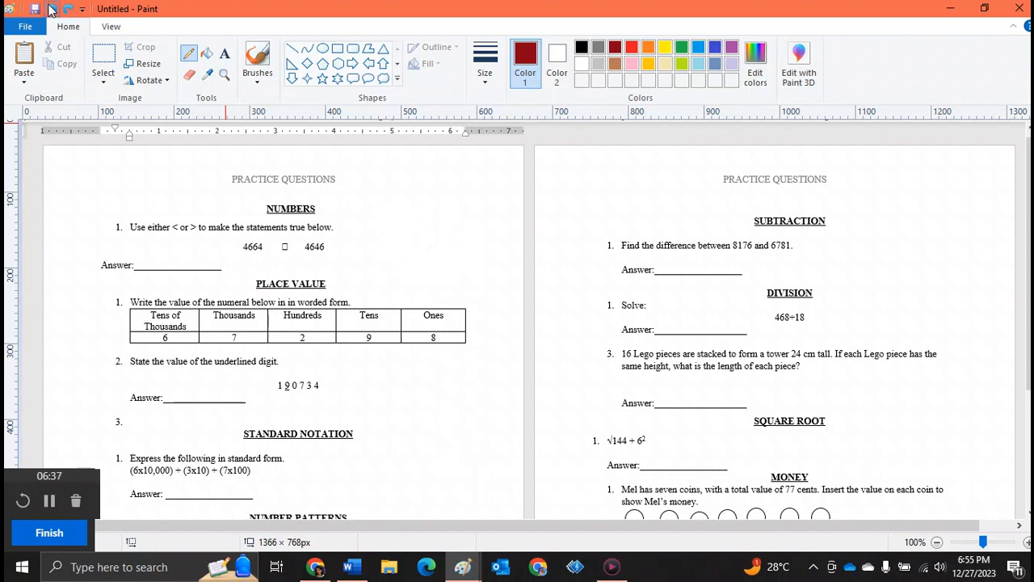
pyautogui.click(258, 74)
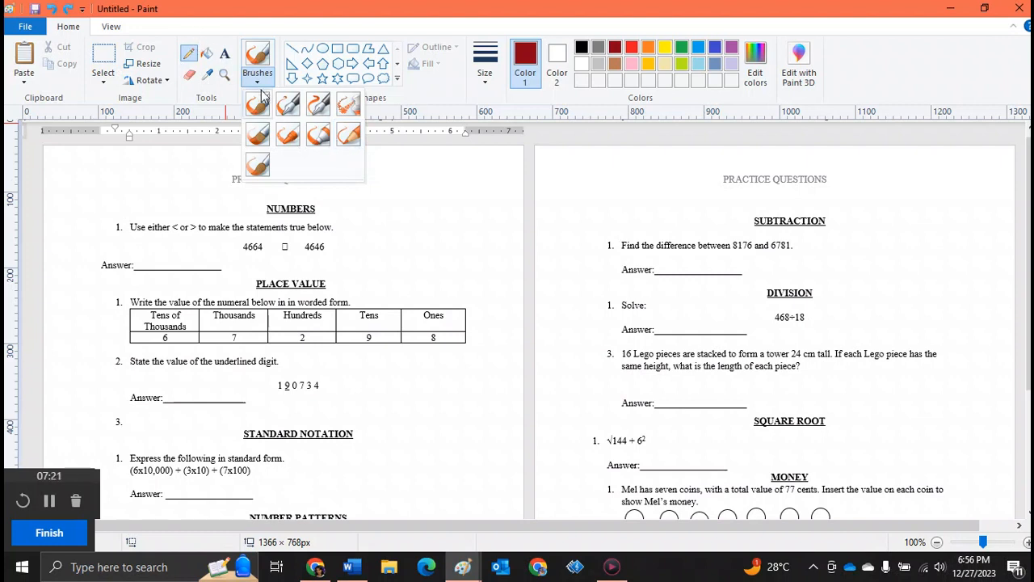
pyautogui.click(413, 199)
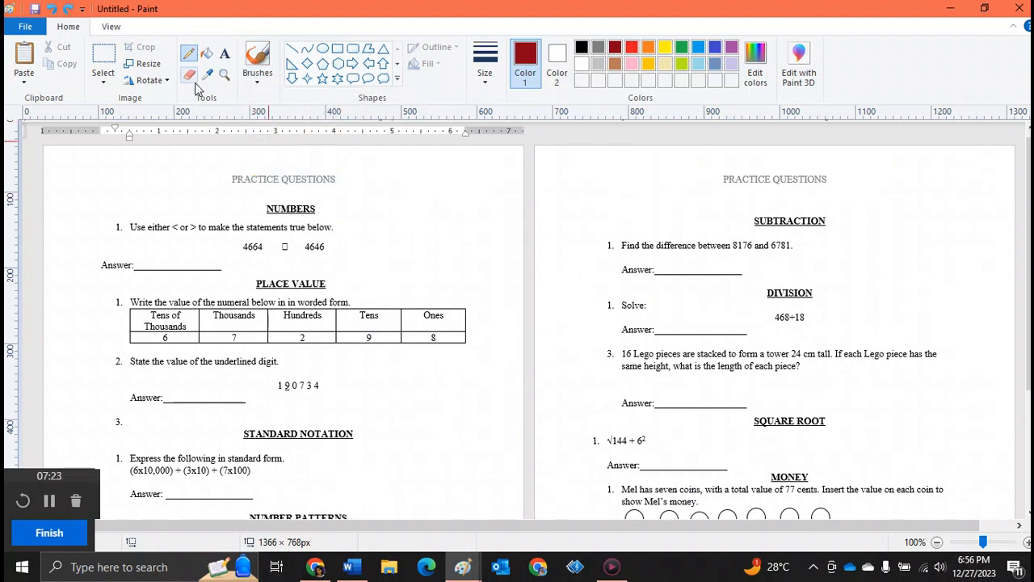
pyautogui.click(257, 58)
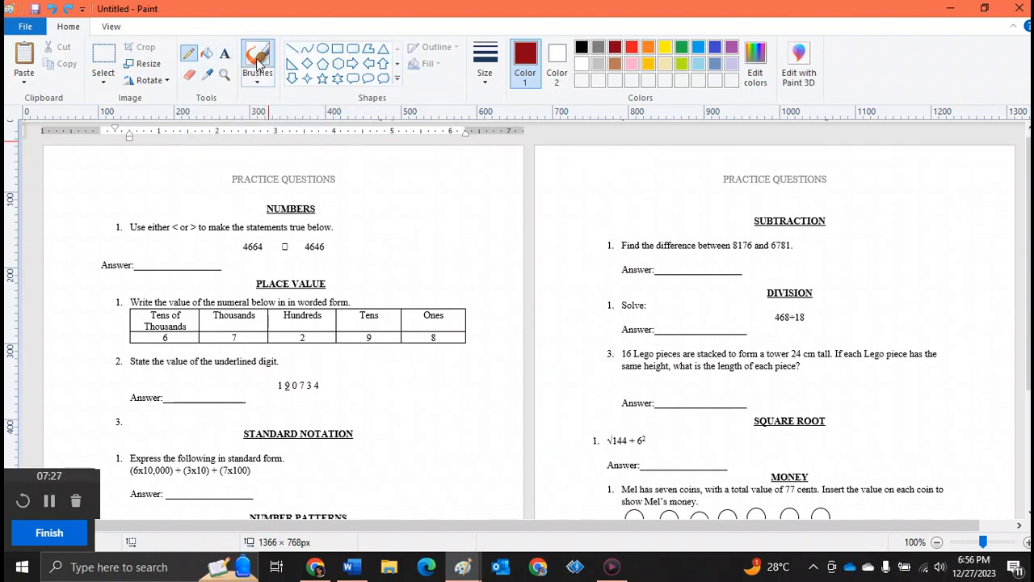
pyautogui.click(187, 56)
pyautogui.moveTo(391, 200); pyautogui.dragTo(425, 234)
pyautogui.moveTo(430, 191); pyautogui.dragTo(477, 201)
pyautogui.moveTo(457, 187); pyautogui.dragTo(469, 230)
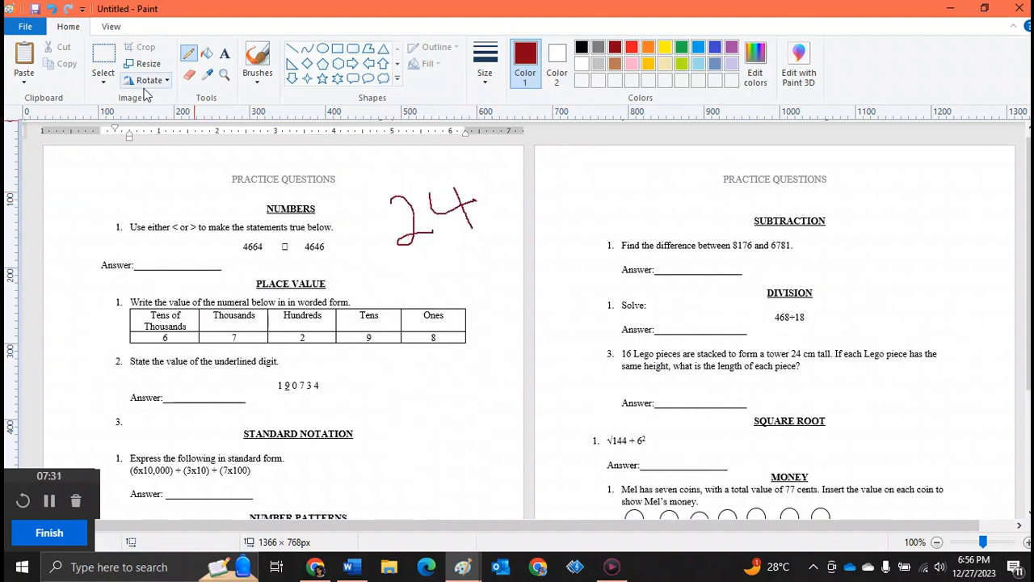
# Erase the handwritten 24 with a larger eraser size
pyautogui.click(191, 79)
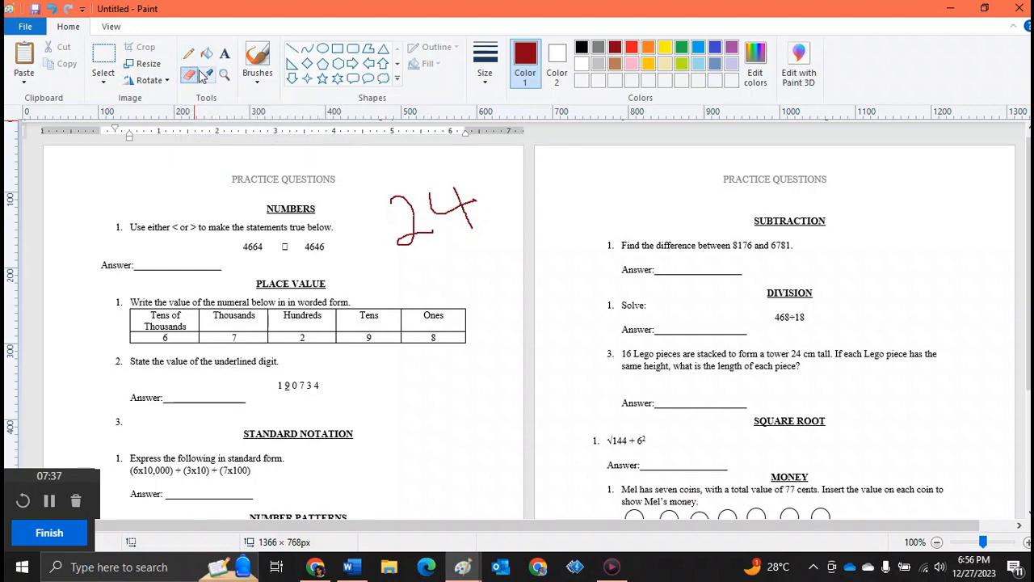
pyautogui.click(485, 69)
pyautogui.click(486, 207)
pyautogui.moveTo(393, 201)
pyautogui.mouseDown()
pyautogui.moveTo(396, 246)
pyautogui.moveTo(438, 231)
pyautogui.moveTo(429, 190)
pyautogui.moveTo(440, 210)
pyautogui.moveTo(430, 206)
pyautogui.moveTo(447, 214)
pyautogui.moveTo(473, 200)
pyautogui.moveTo(451, 191)
pyautogui.moveTo(454, 212)
pyautogui.moveTo(445, 209)
pyautogui.moveTo(471, 228)
pyautogui.mouseUp()
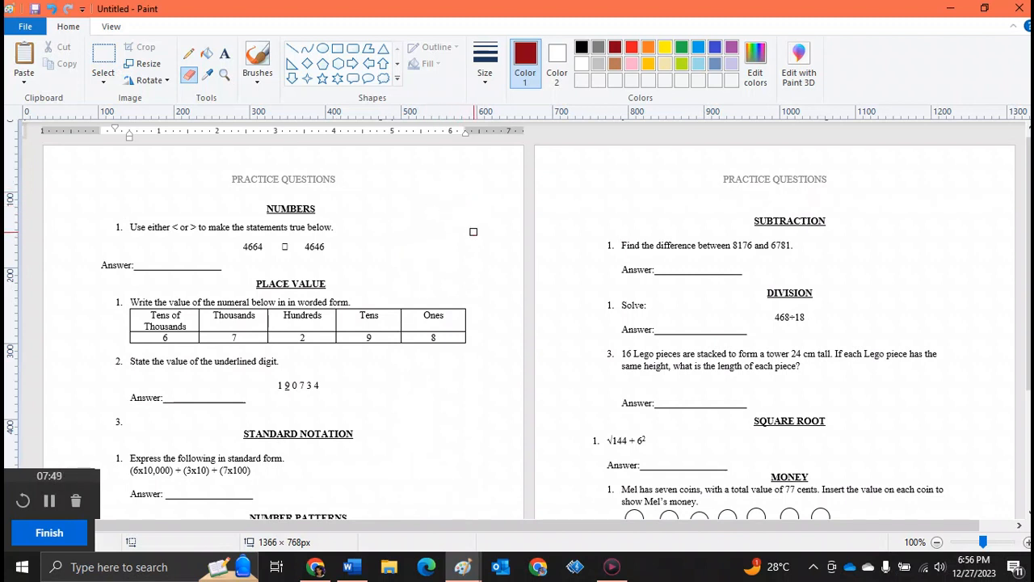
# Rewrite 24 in dark red with the pencil beside the first Numbers question
pyautogui.click(187, 55)
pyautogui.moveTo(395, 197); pyautogui.dragTo(436, 212)
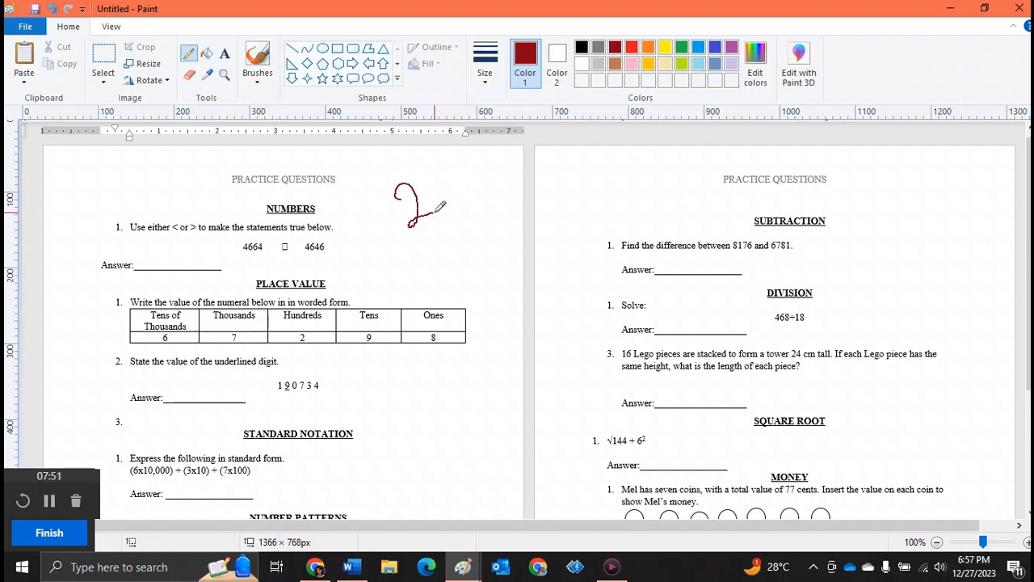
pyautogui.moveTo(436, 173); pyautogui.dragTo(467, 194)
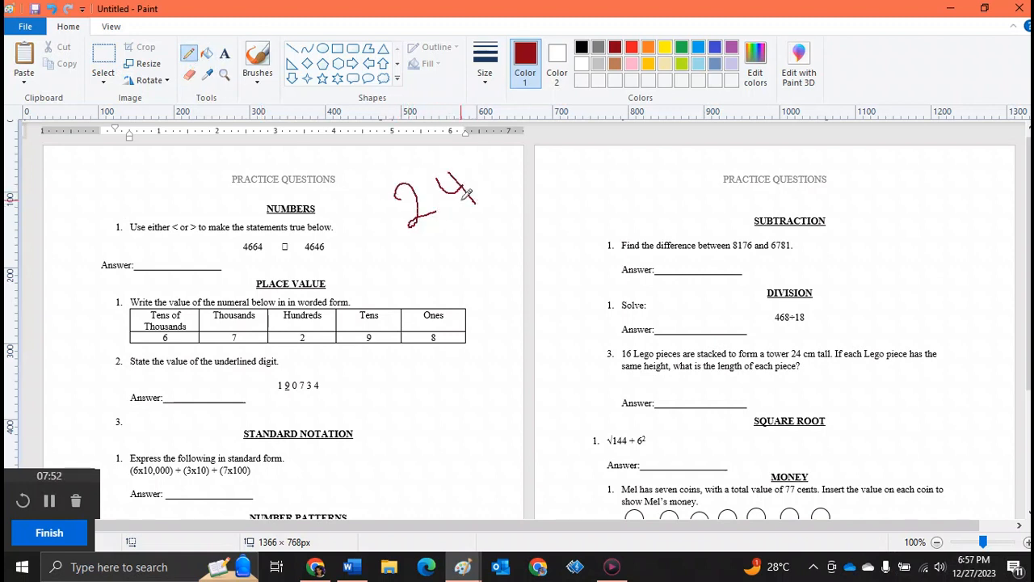
# Cut the handwritten 24 and paste it back, moving it slightly right and down
pyautogui.click(96, 61)
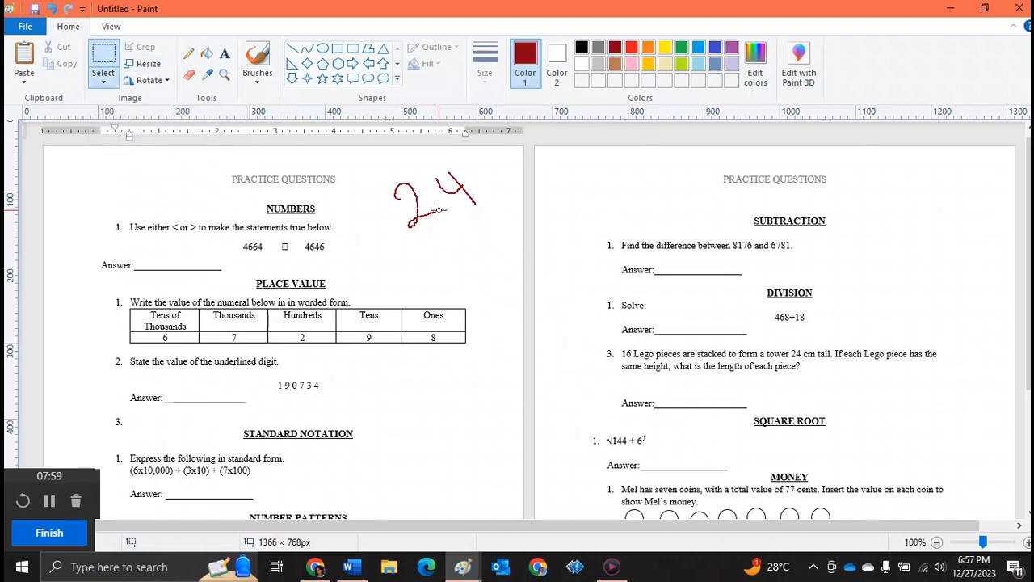
pyautogui.moveTo(376, 152); pyautogui.dragTo(496, 240)
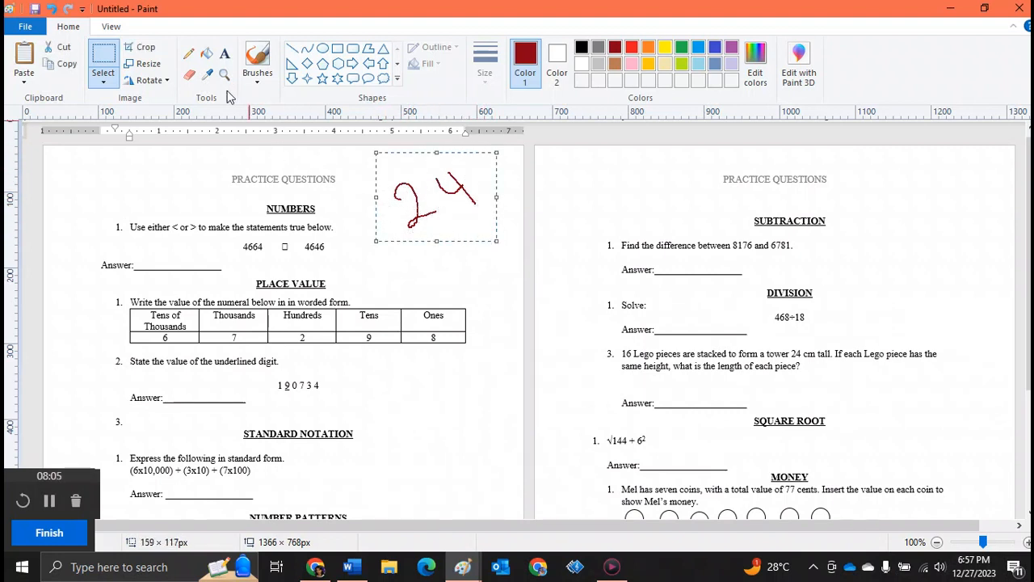
pyautogui.click(54, 49)
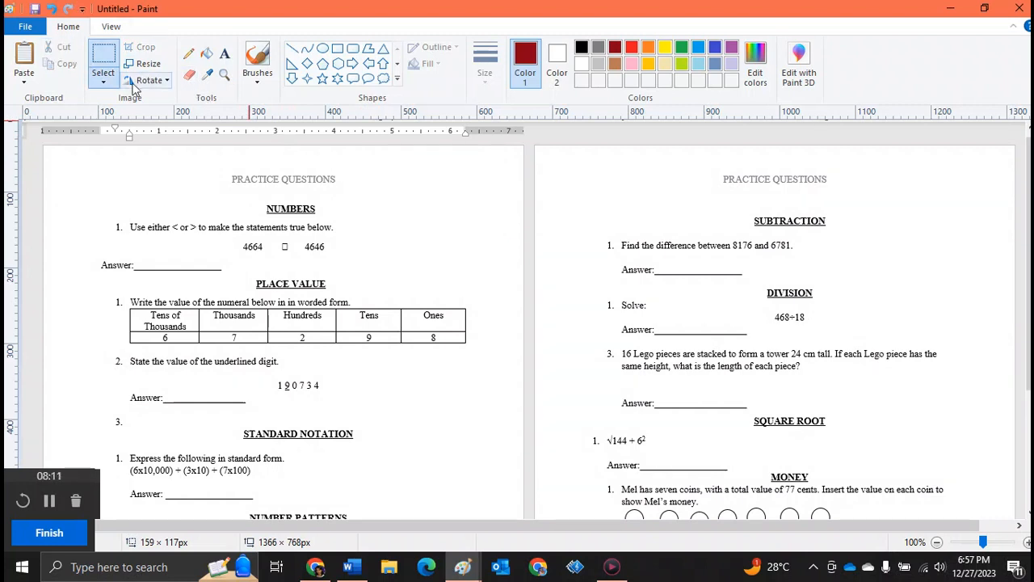
pyautogui.click(24, 65)
pyautogui.moveTo(97, 166); pyautogui.dragTo(463, 214)
pyautogui.click(207, 157)
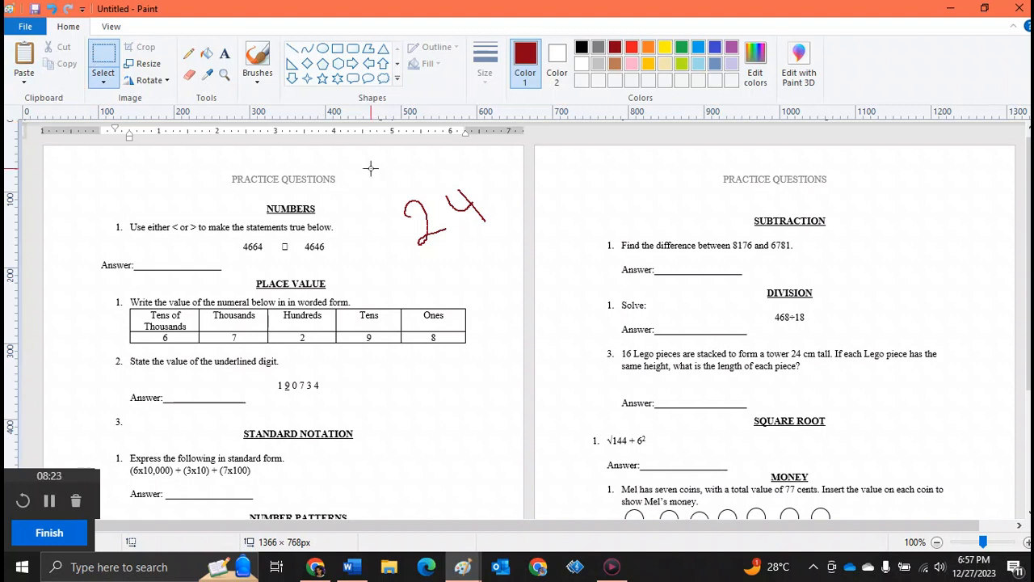
# Copy the 24, paste the copy over the original, then undo the last two actions
pyautogui.moveTo(371, 168); pyautogui.dragTo(510, 251)
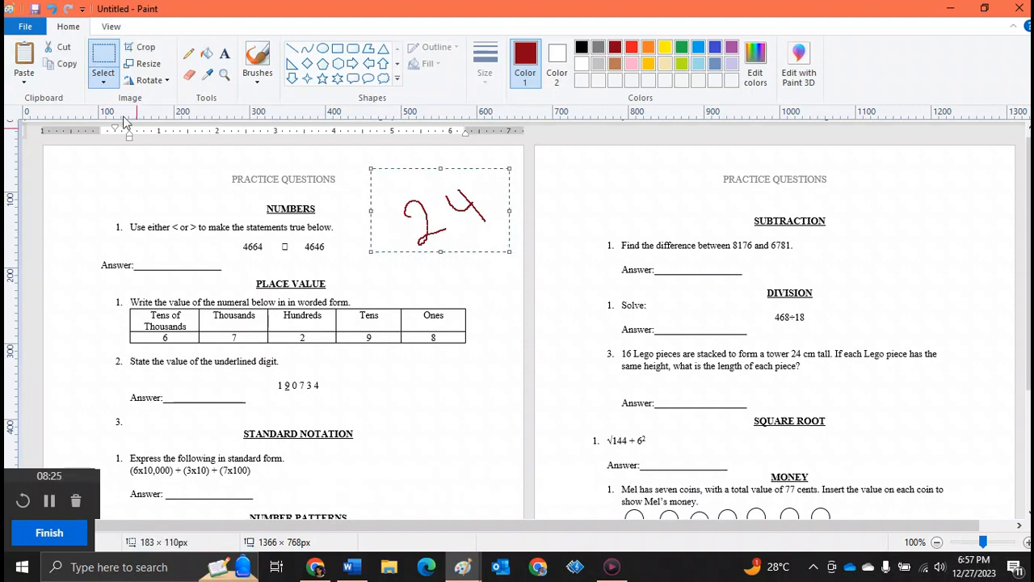
pyautogui.click(46, 63)
pyautogui.click(24, 61)
pyautogui.moveTo(73, 149); pyautogui.dragTo(420, 199)
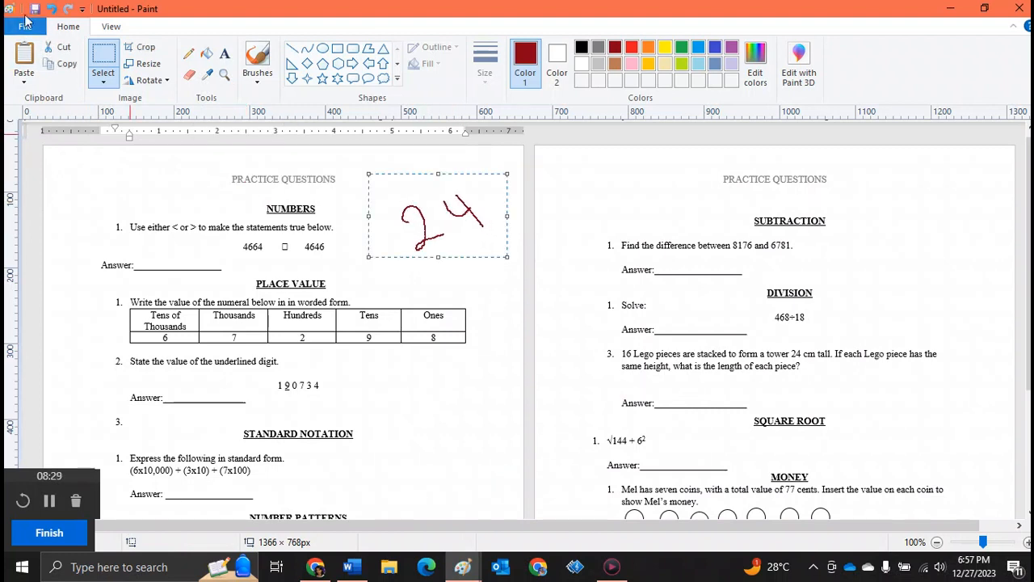
pyautogui.click(249, 208)
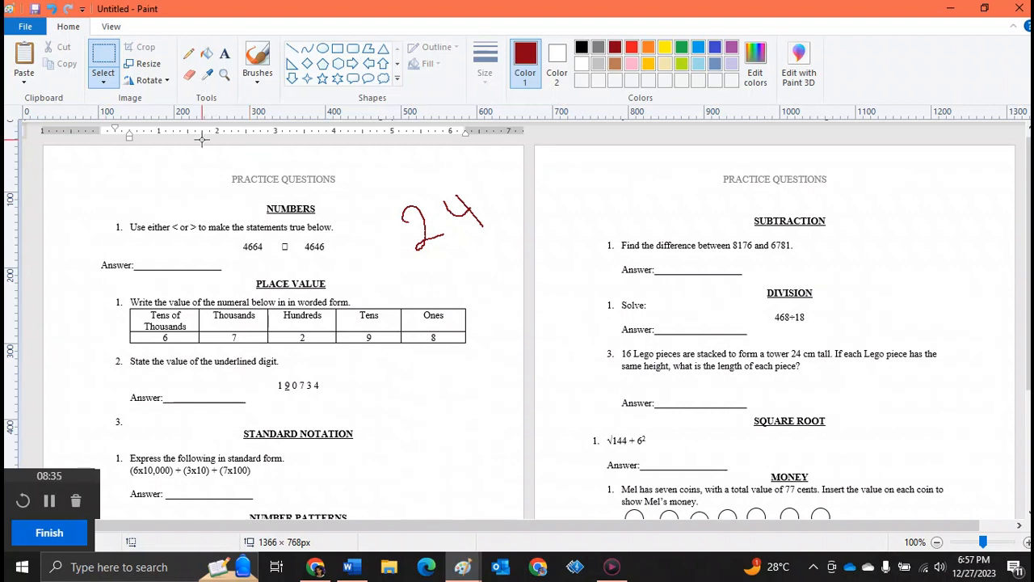
pyautogui.click(57, 10)
pyautogui.click(57, 9)
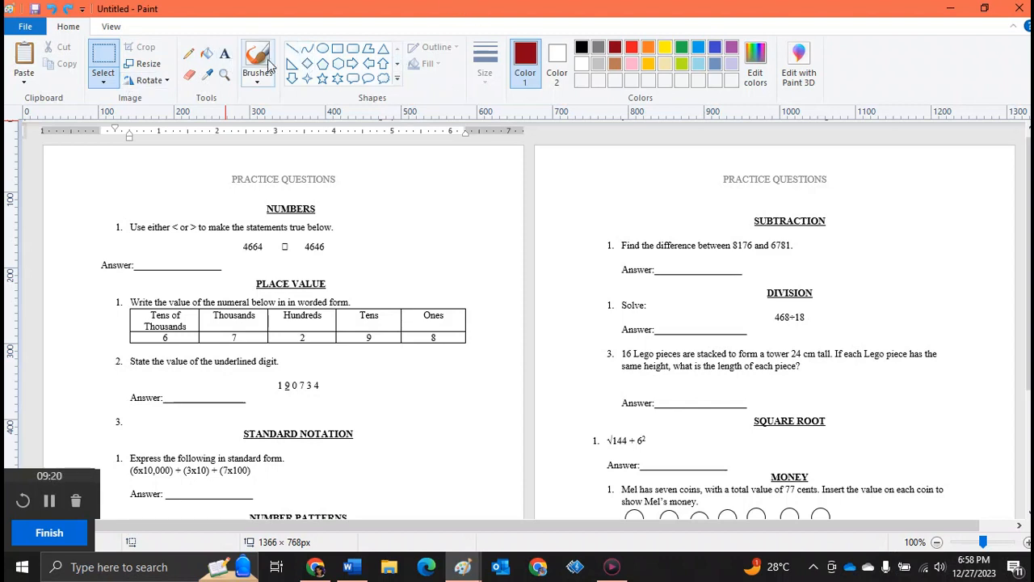
# Zoom out, select the whole pasted practice questions screenshot and cut it to clear the canvas
pyautogui.click(188, 53)
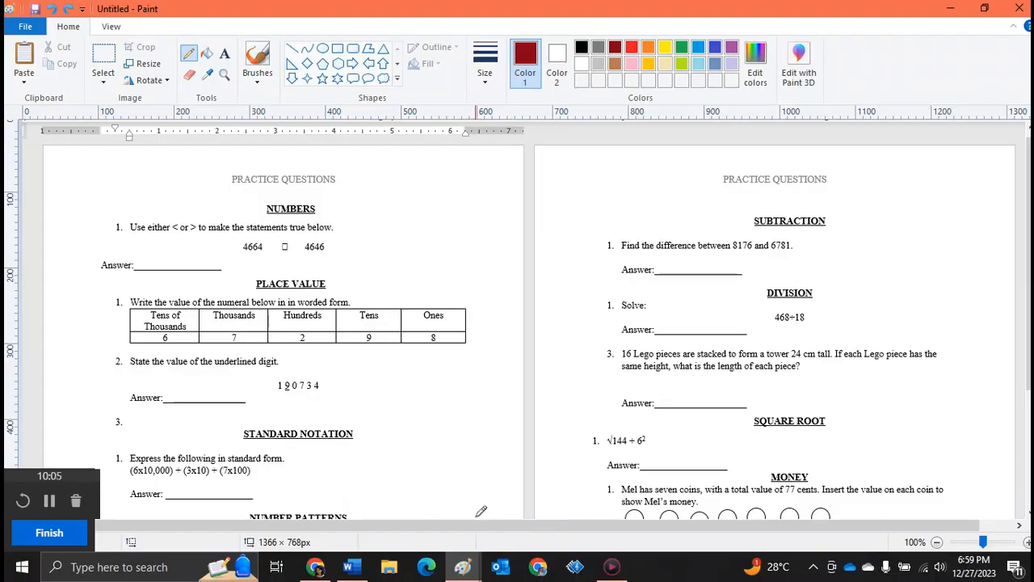
pyautogui.click(224, 76)
pyautogui.rightClick(438, 336)
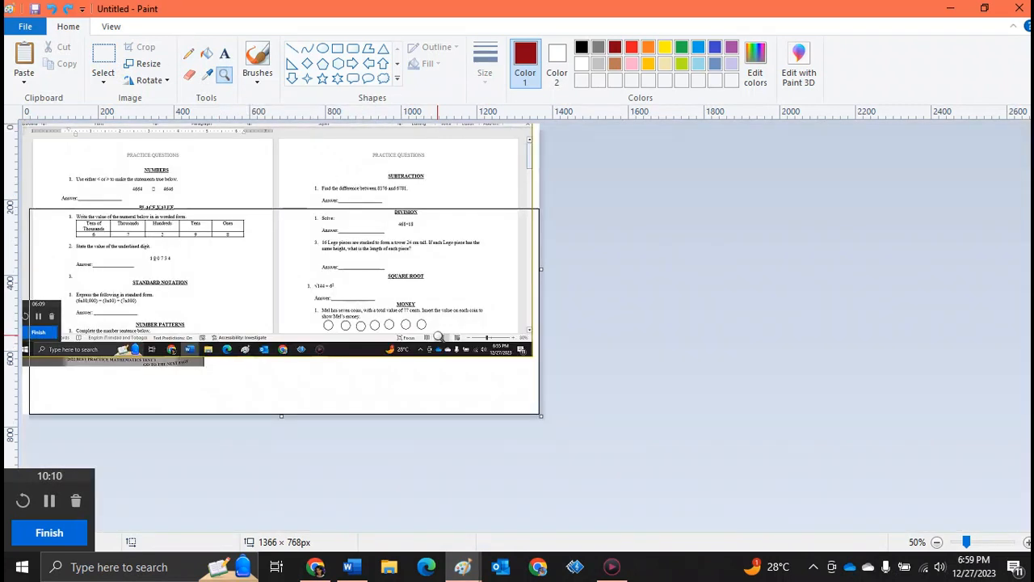
pyautogui.click(102, 61)
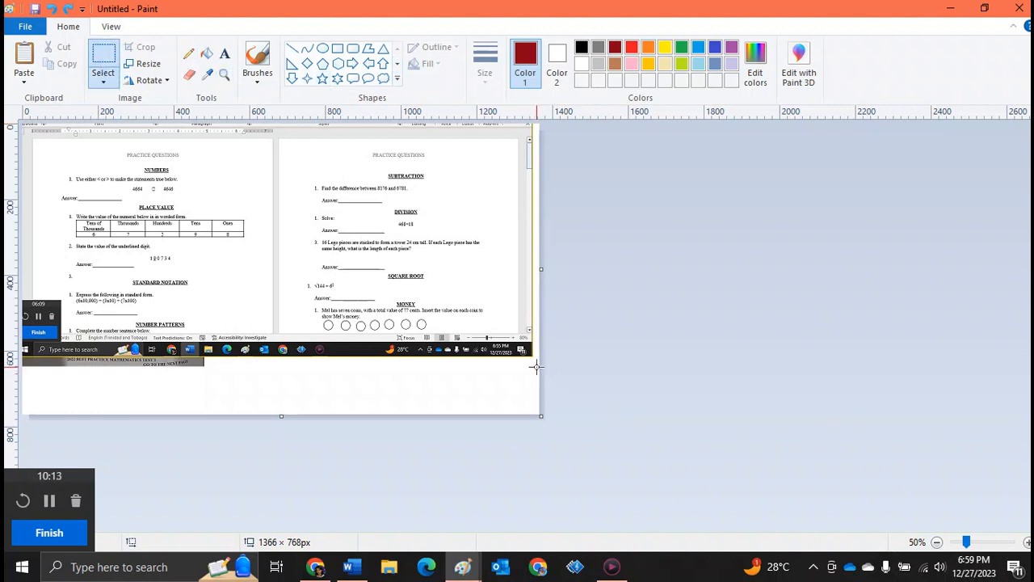
pyautogui.moveTo(537, 366); pyautogui.dragTo(8, 110)
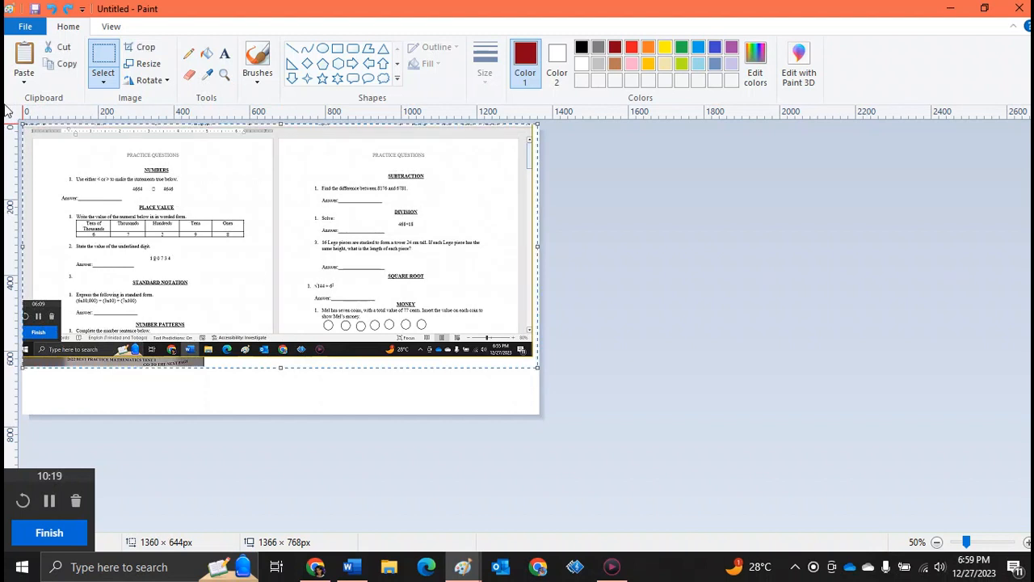
pyautogui.click(63, 47)
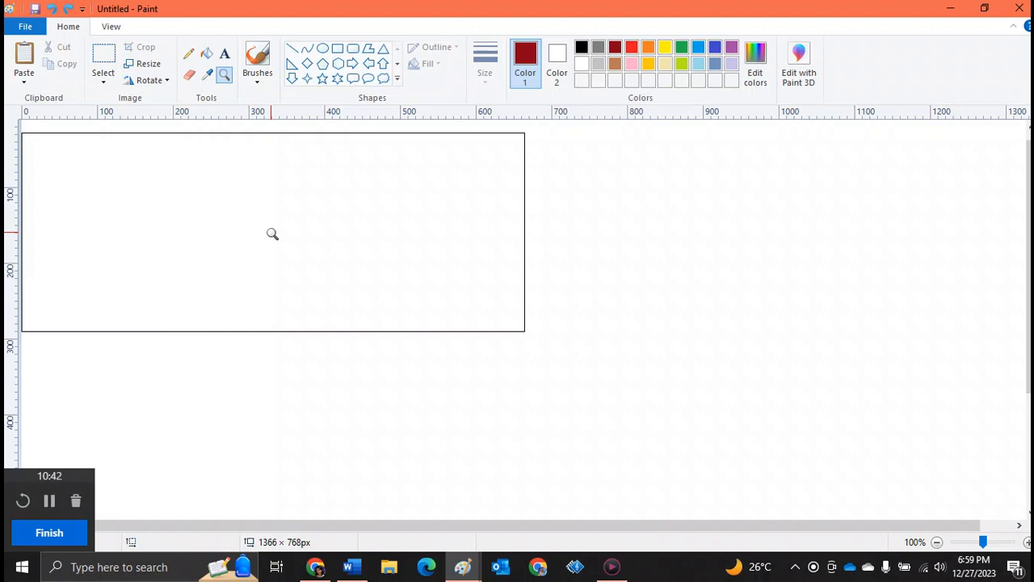
pyautogui.click(436, 127)
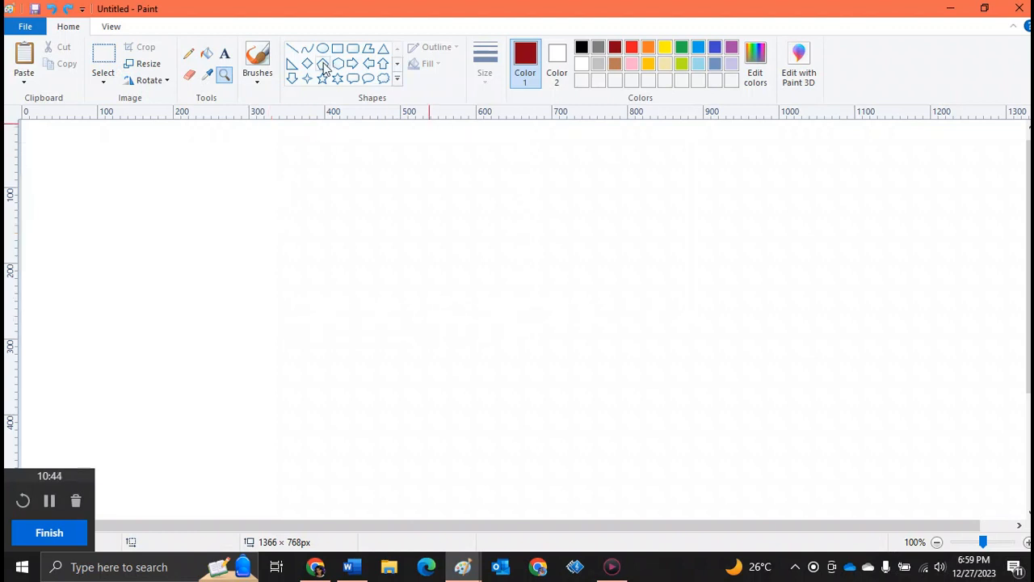
# Draw a dark red up arrow outline about 150 by 175 px in the middle of the canvas
pyautogui.click(383, 68)
pyautogui.moveTo(332, 180); pyautogui.dragTo(444, 311)
pyautogui.click(213, 198)
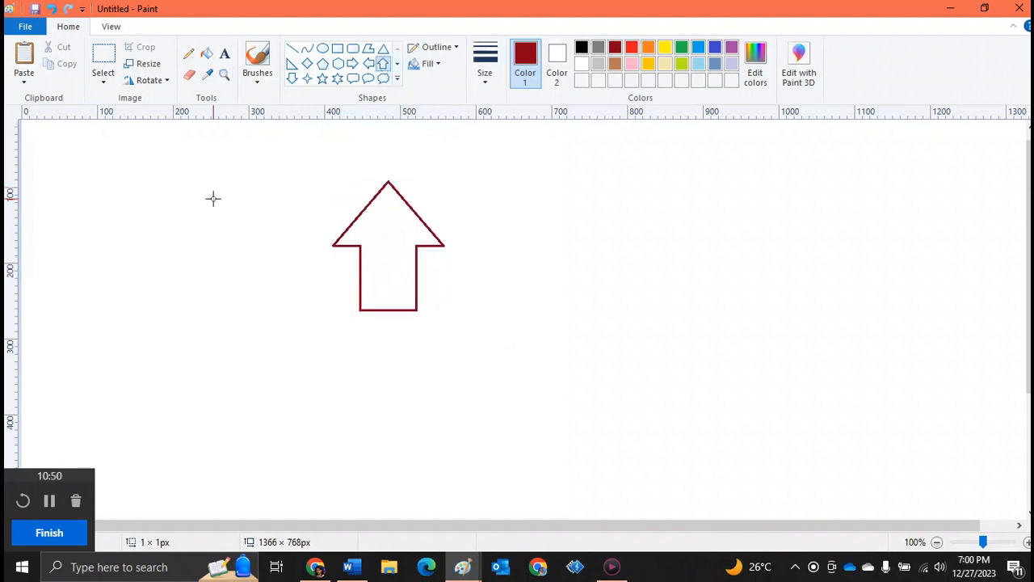
# Select the arrow and rotate it right 90°
pyautogui.click(103, 56)
pyautogui.moveTo(312, 168); pyautogui.dragTo(457, 336)
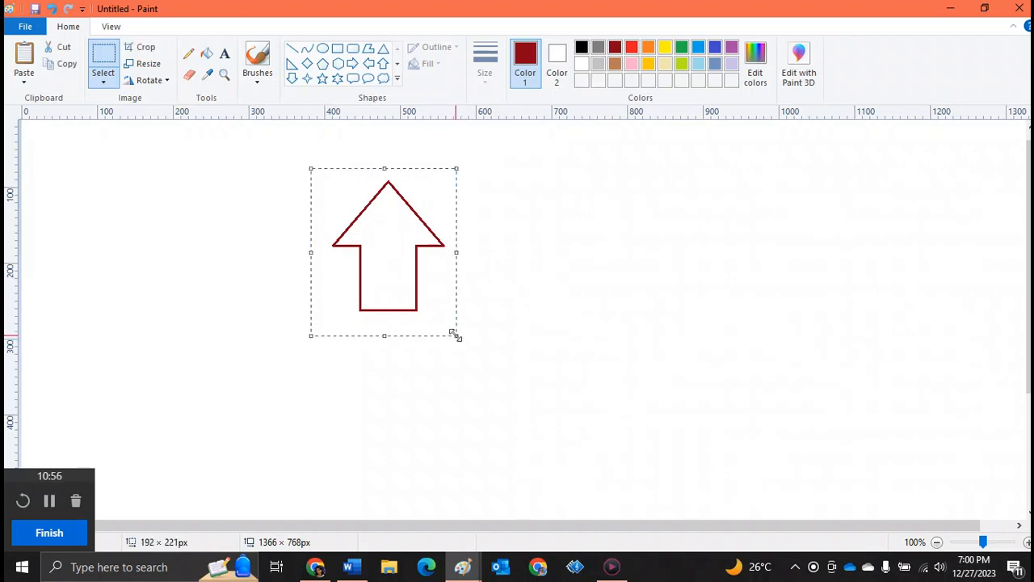
pyautogui.click(158, 88)
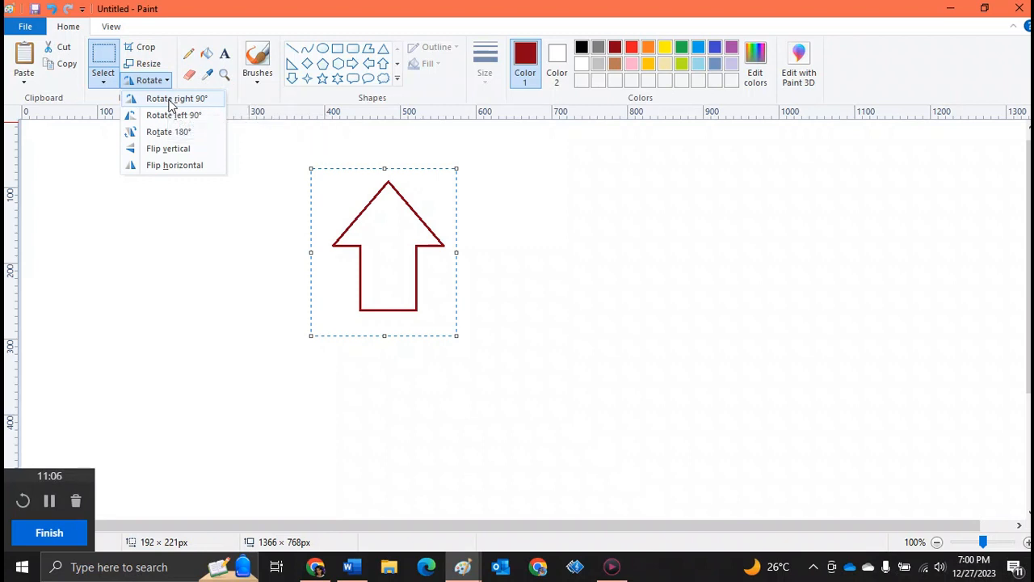
pyautogui.click(172, 100)
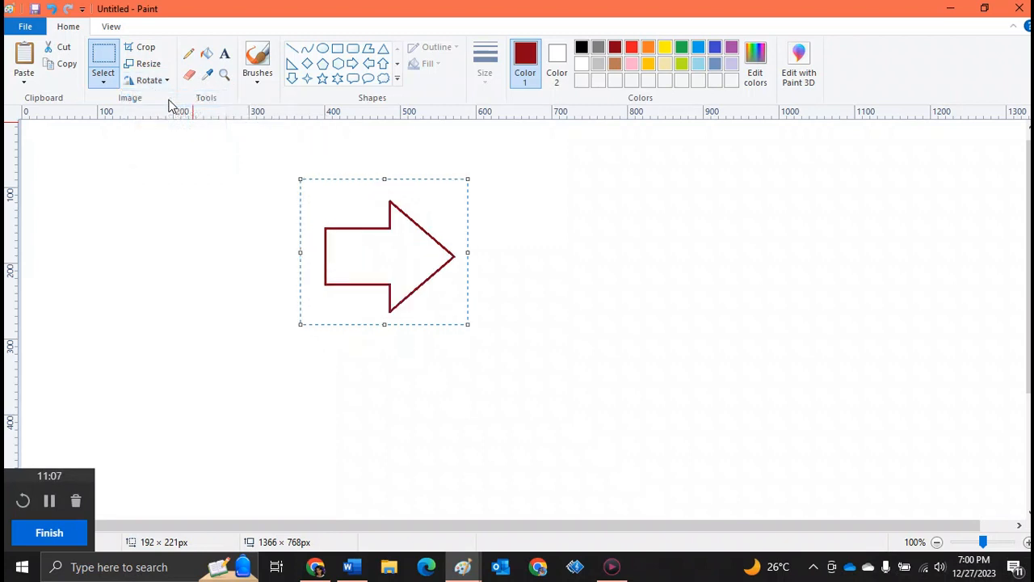
# Rotate the arrow right 90° again and then rotate it 180°
pyautogui.click(158, 81)
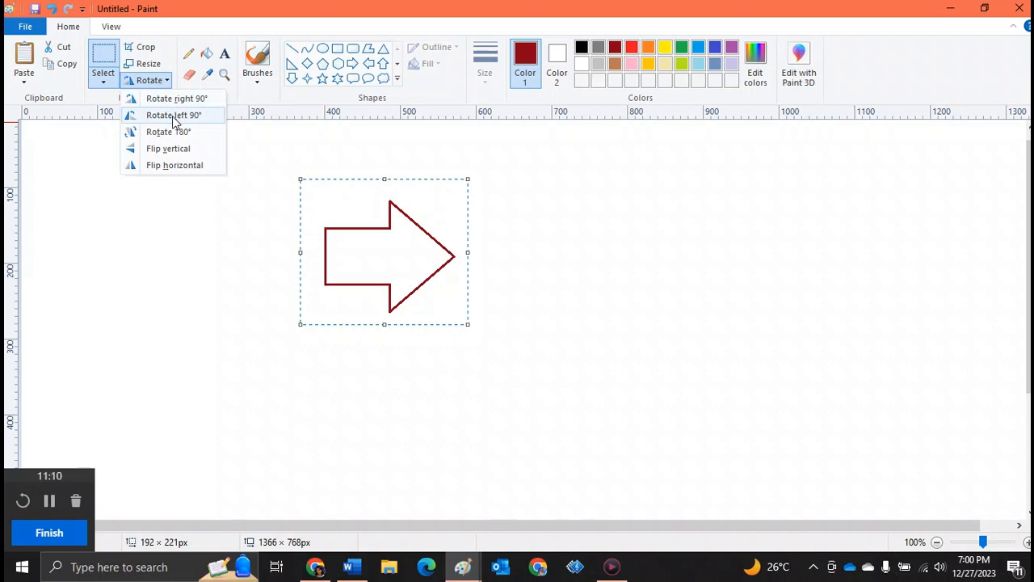
pyautogui.click(176, 100)
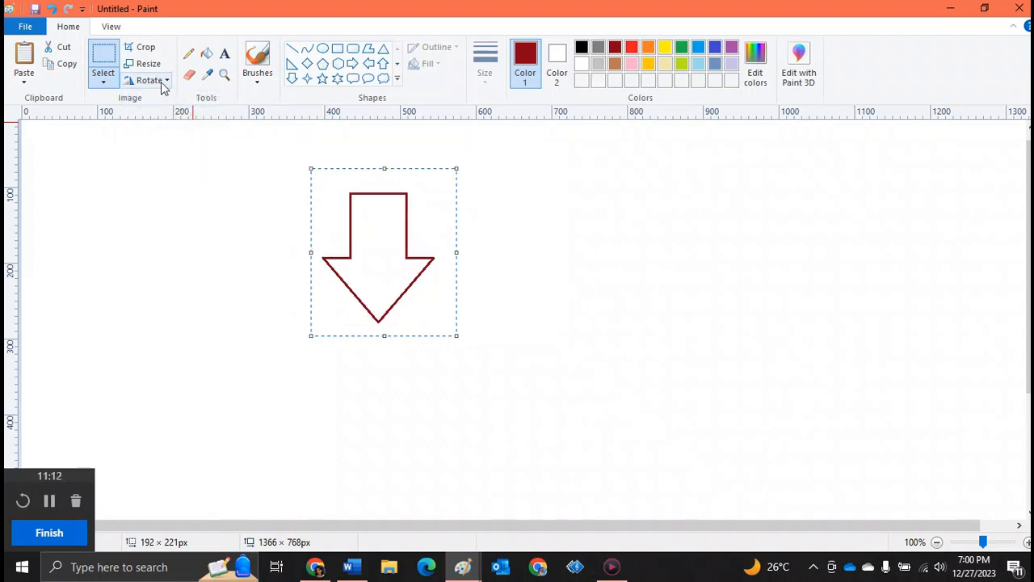
pyautogui.click(160, 81)
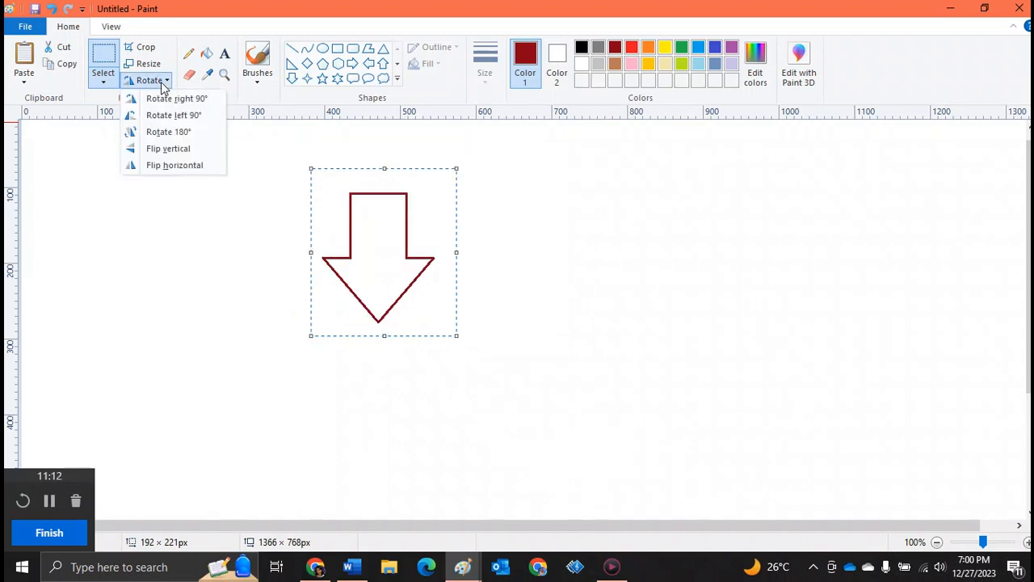
pyautogui.click(170, 137)
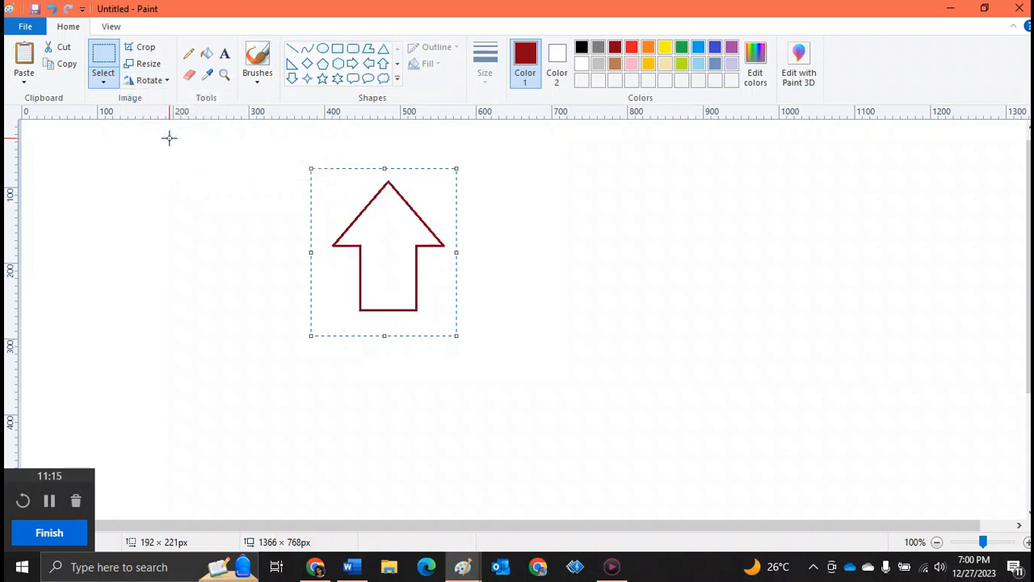
# Undo the last action on the arrow
pyautogui.click(159, 84)
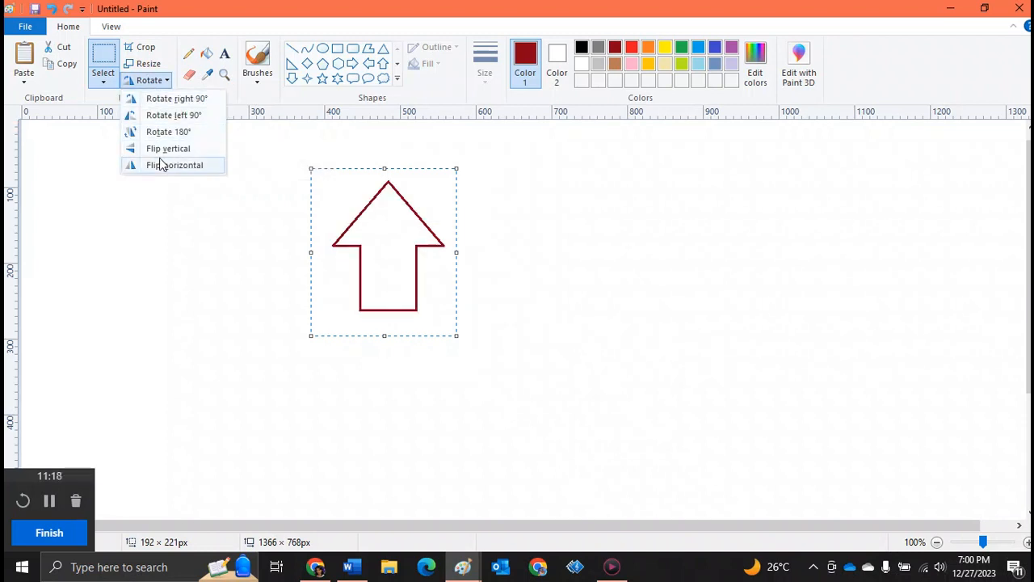
pyautogui.click(268, 185)
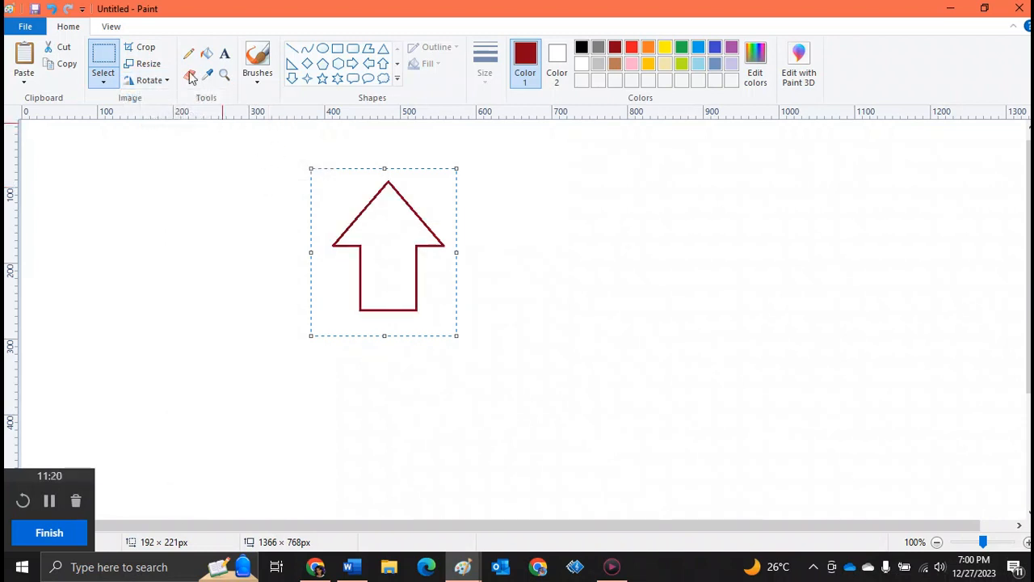
pyautogui.click(54, 10)
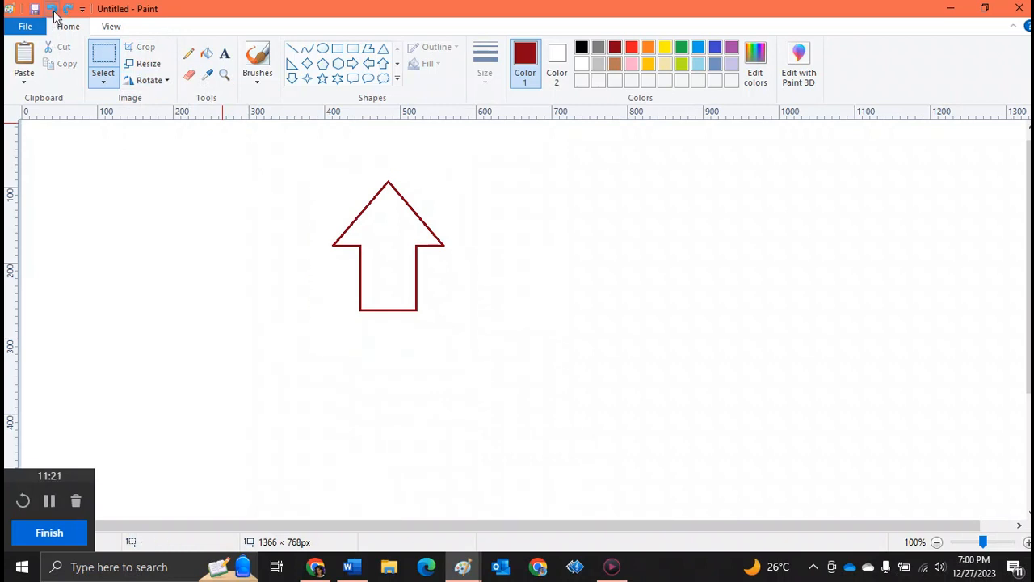
# Undo the arrow and draw a dark red oval callout about 220 by 195 px in the middle of the canvas
pyautogui.click(54, 10)
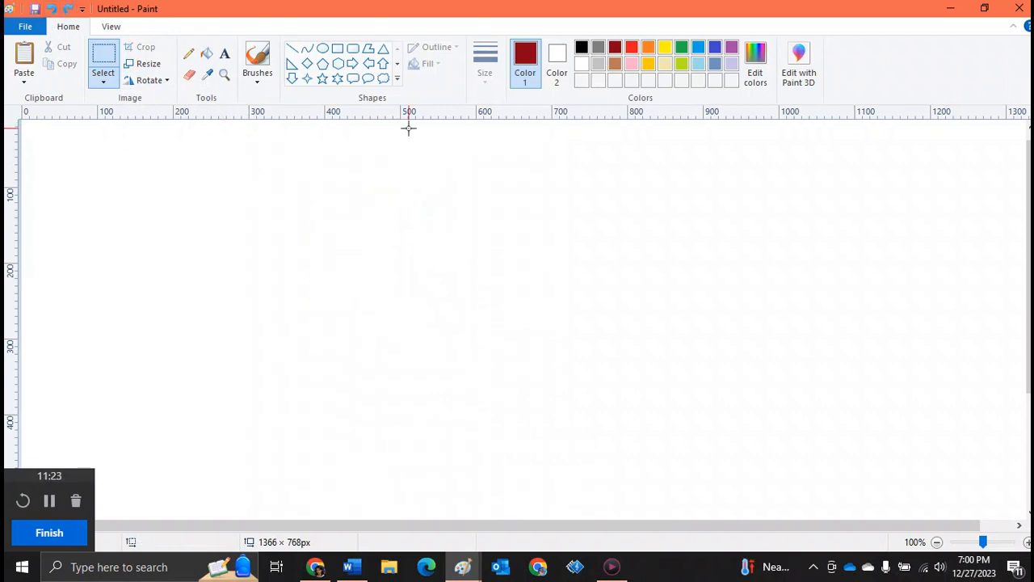
pyautogui.click(369, 79)
pyautogui.moveTo(319, 194); pyautogui.dragTo(486, 342)
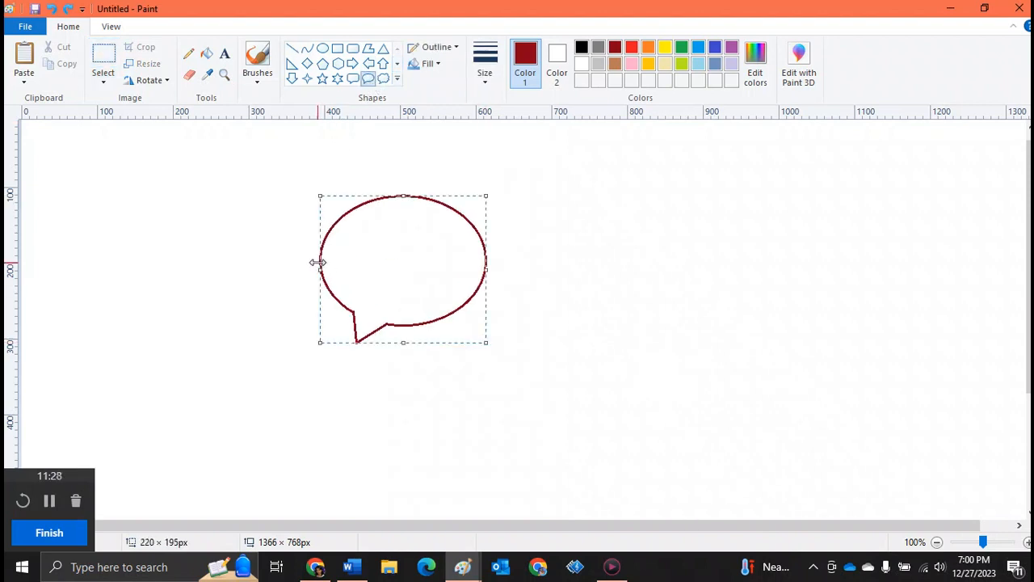
pyautogui.click(237, 180)
# Select the callout and flip it vertically and horizontally
pyautogui.click(103, 57)
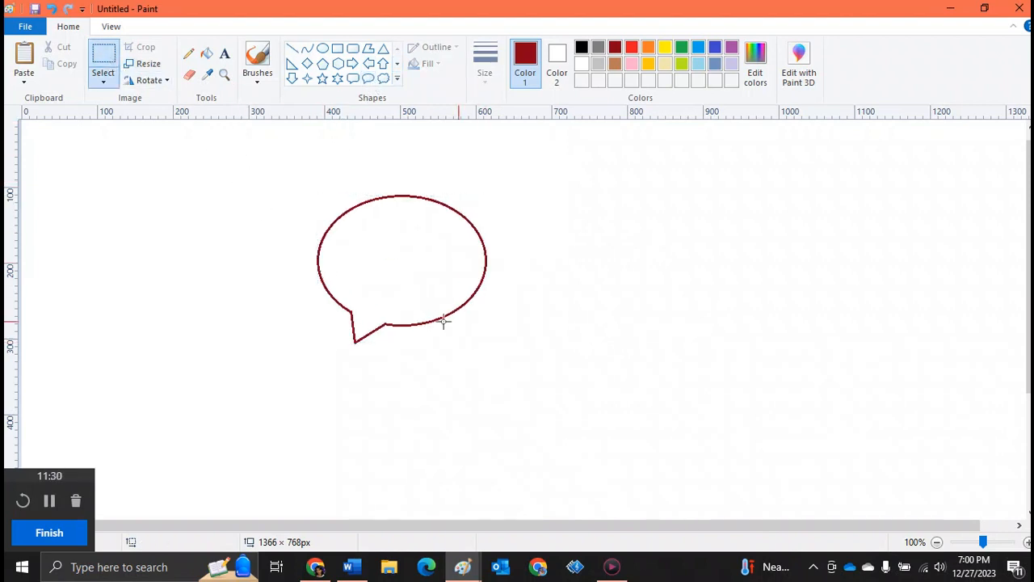
pyautogui.moveTo(285, 177); pyautogui.dragTo(523, 356)
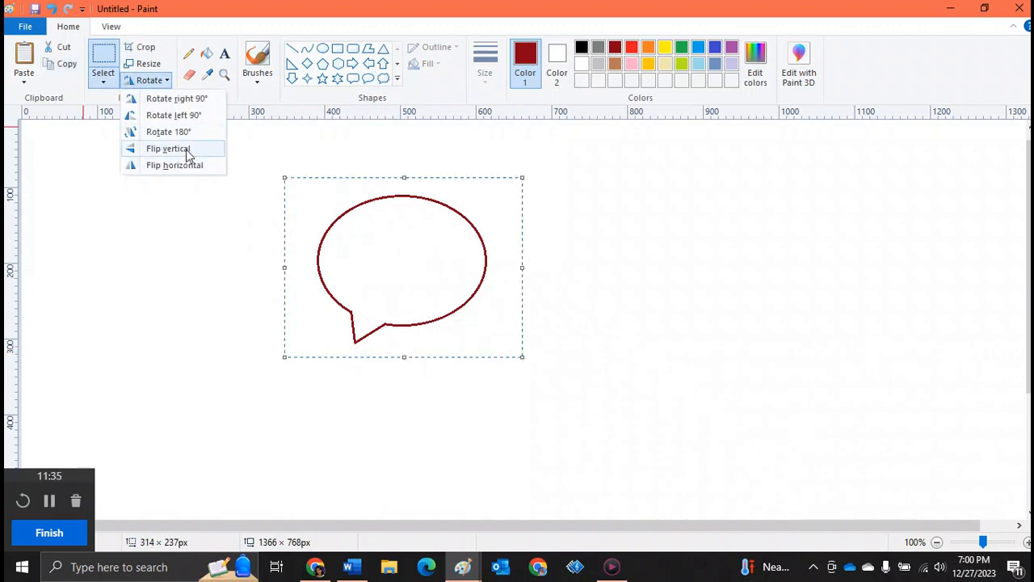
pyautogui.click(185, 148)
pyautogui.click(148, 80)
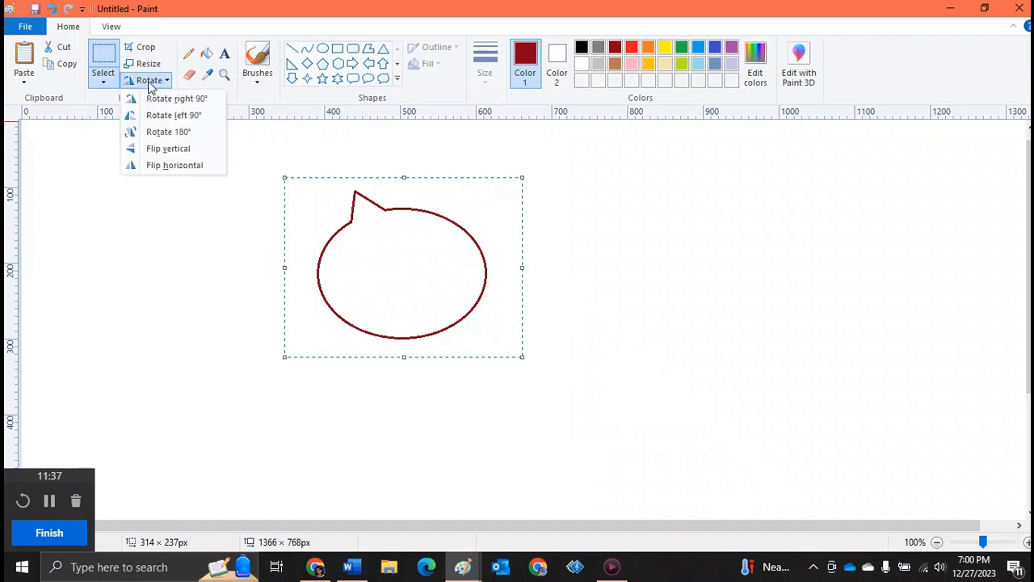
pyautogui.click(183, 164)
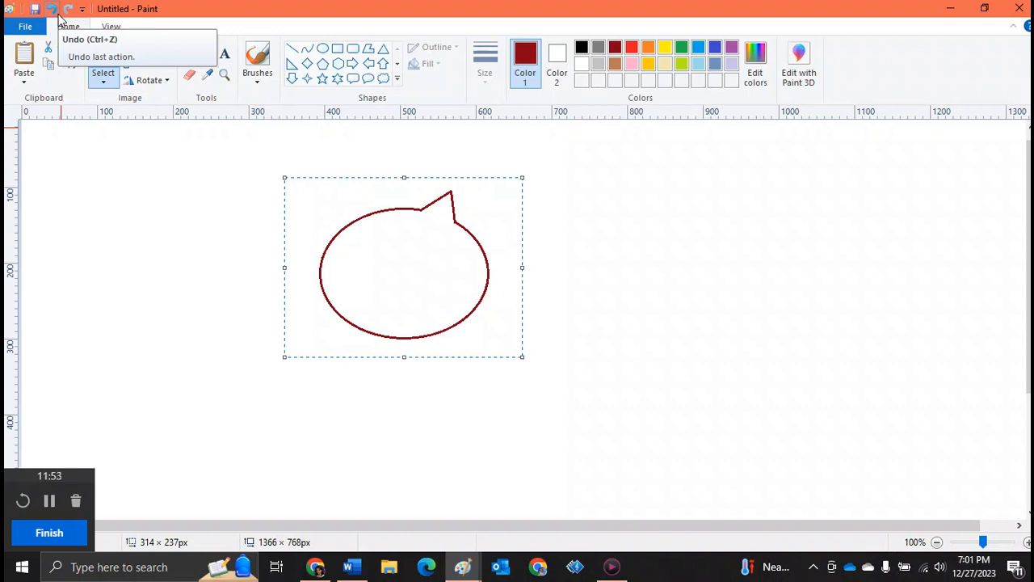
# Undo the callout
pyautogui.click(54, 10)
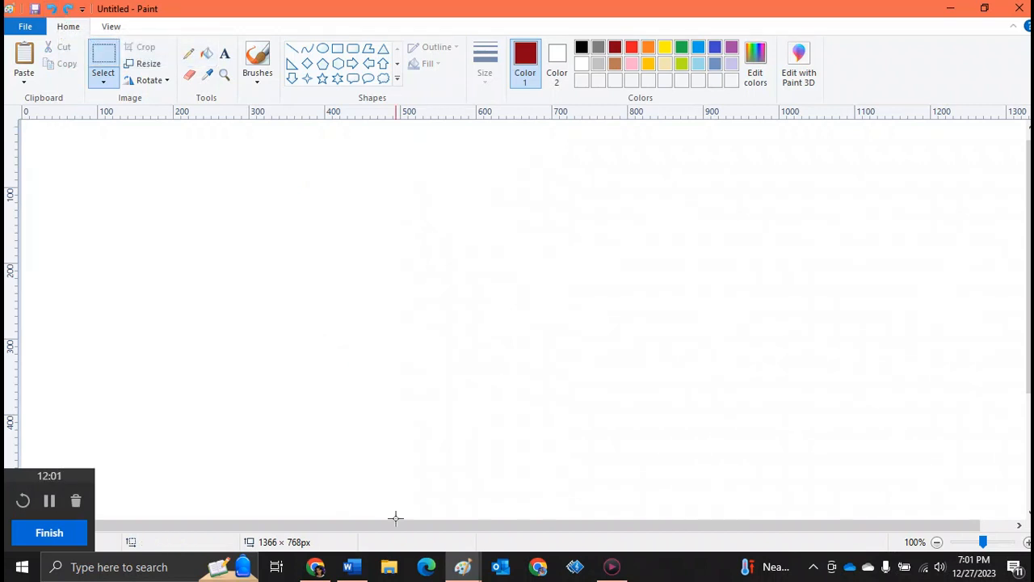
# Switch to Google Classroom in Chrome, expand Best Practice 1-ELA and open the first submitted worksheet image
pyautogui.moveTo(315, 566)
pyautogui.click(282, 504)
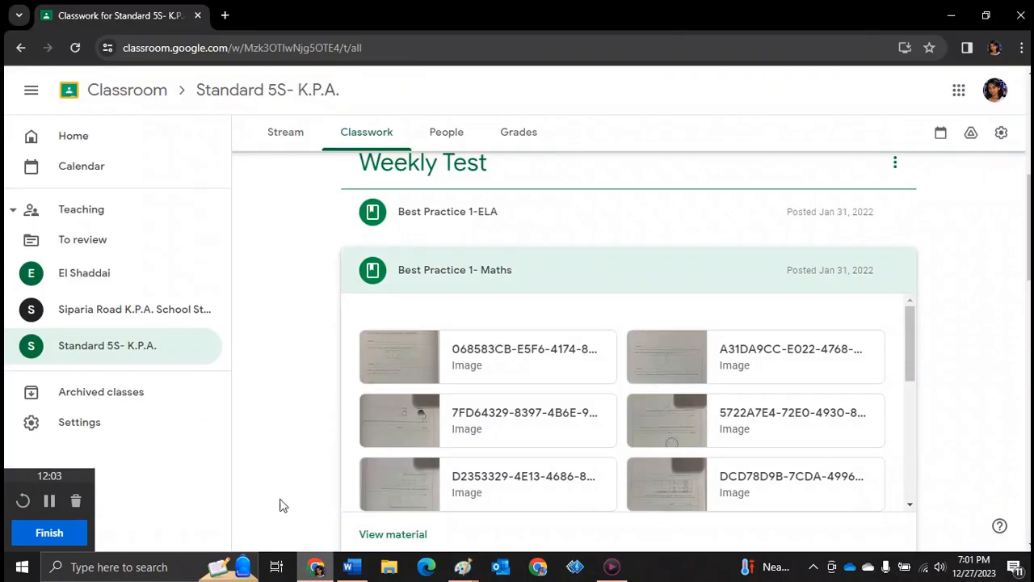
pyautogui.click(440, 226)
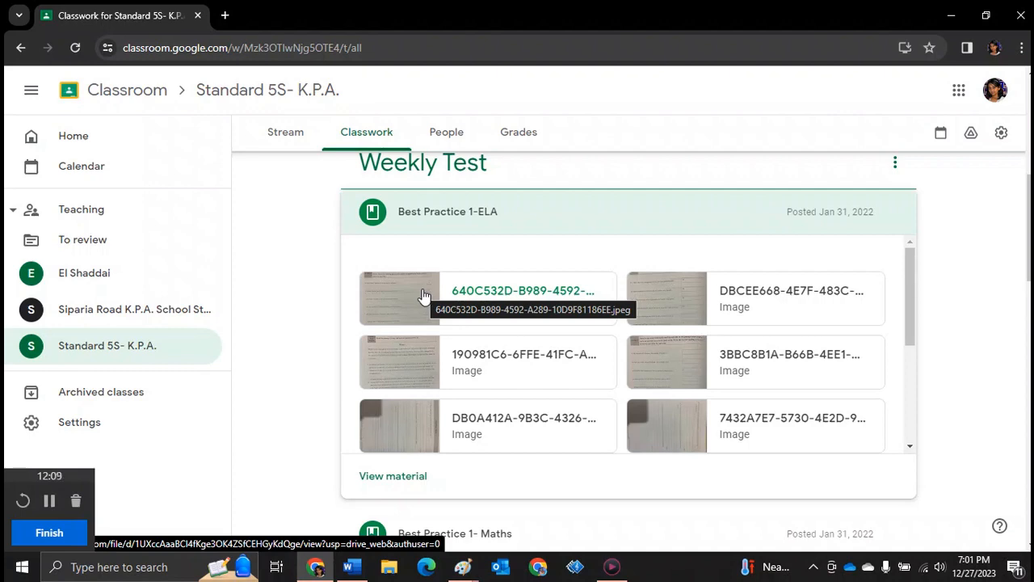
pyautogui.click(423, 296)
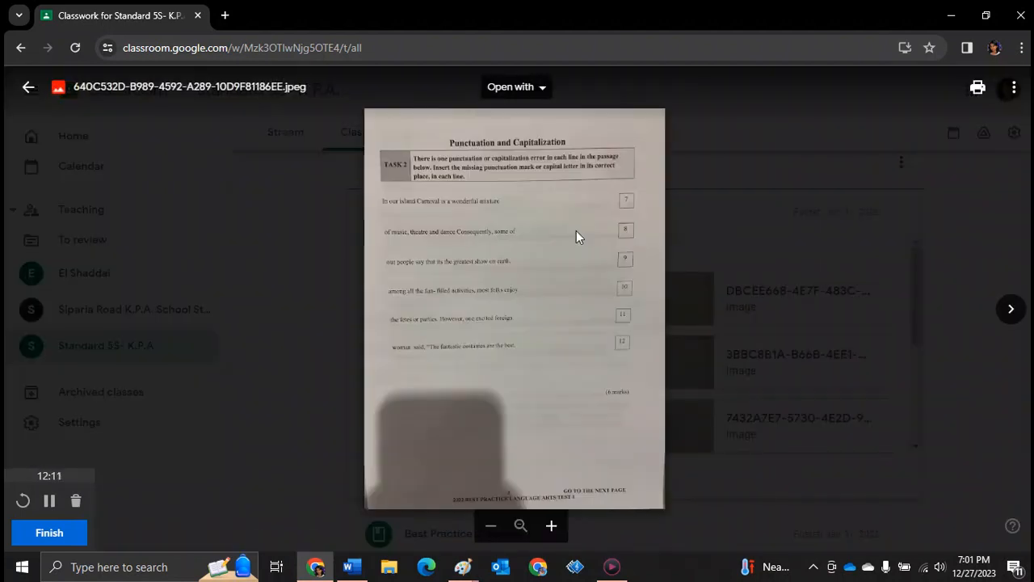
# Copy the worksheet image and paste it into the Paint canvas
pyautogui.rightClick(576, 230)
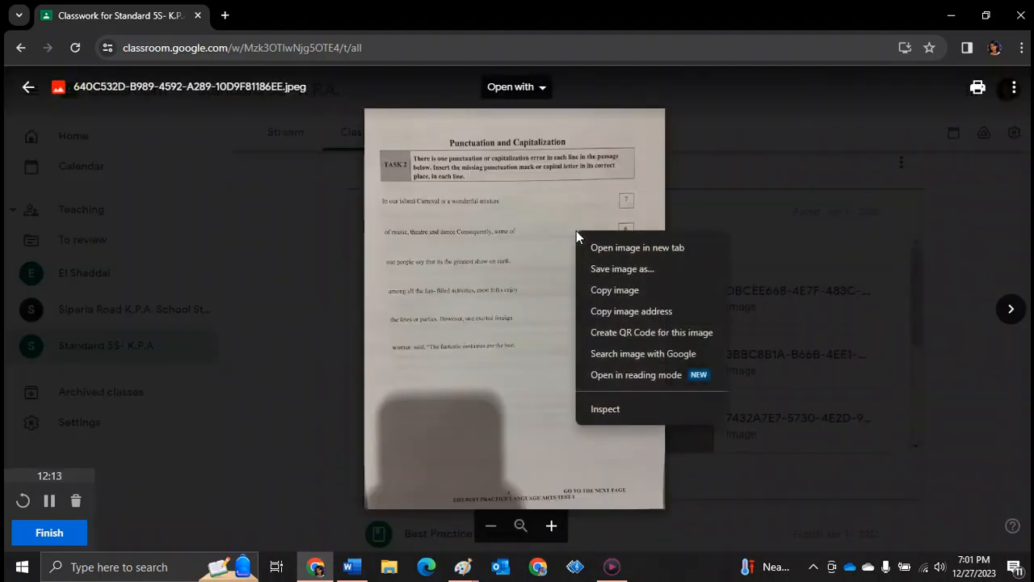
pyautogui.click(605, 289)
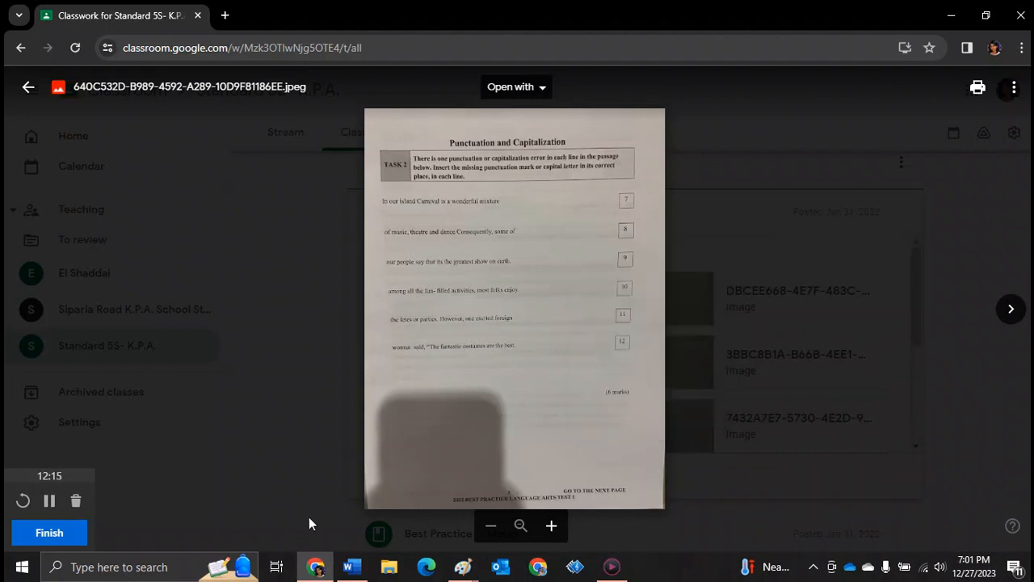
pyautogui.moveTo(466, 568)
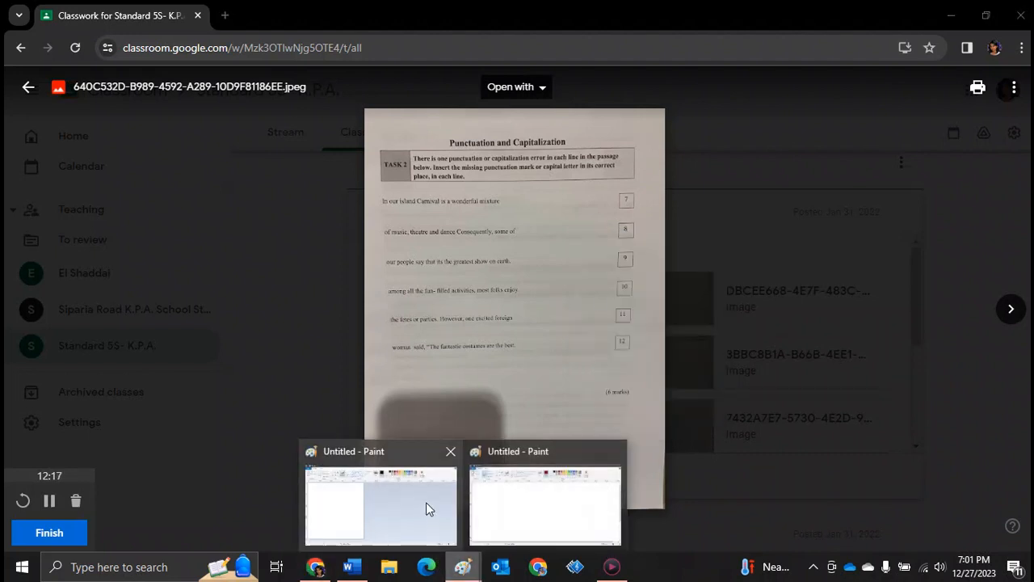
pyautogui.click(503, 508)
pyautogui.click(24, 57)
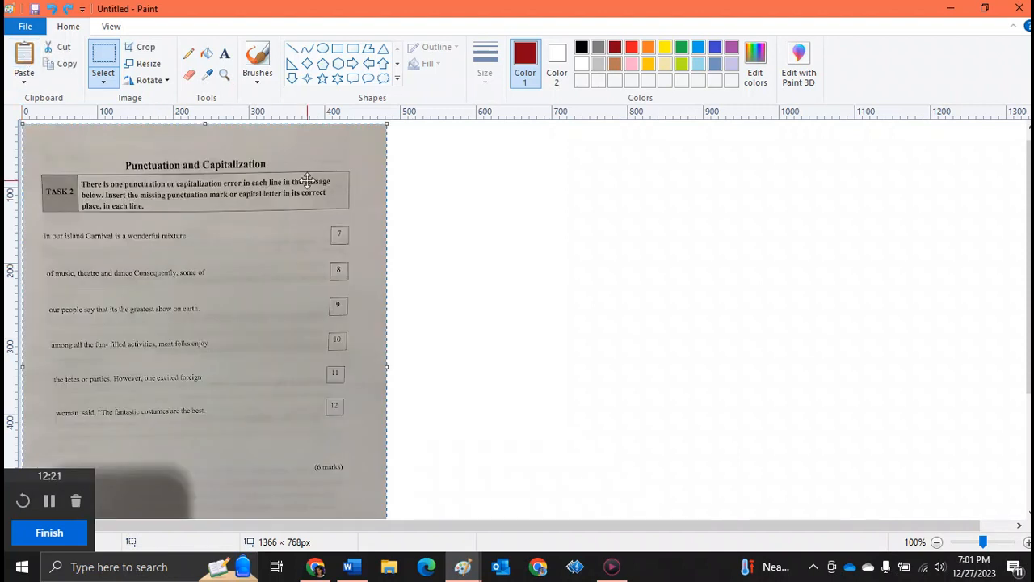
# Insert a comma between 'island' and 'Carnival' in line 7 of the worksheet using the Text tool
pyautogui.click(389, 205)
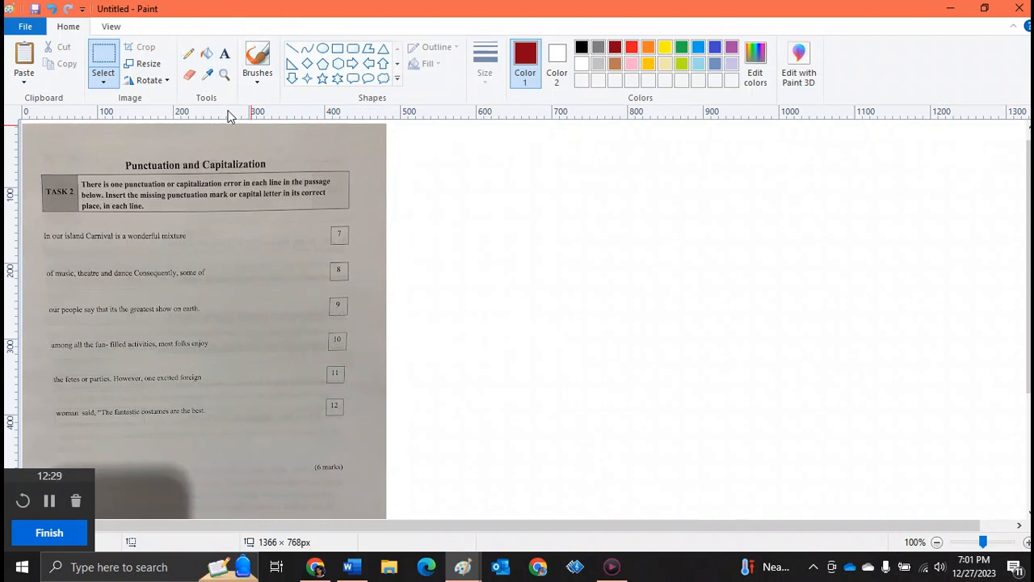
pyautogui.click(224, 74)
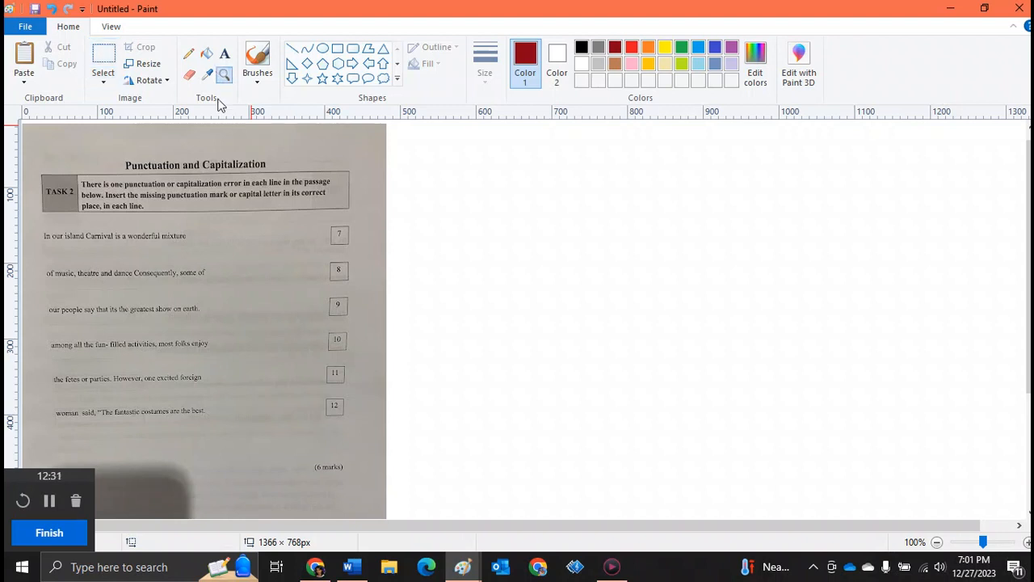
pyautogui.click(210, 210)
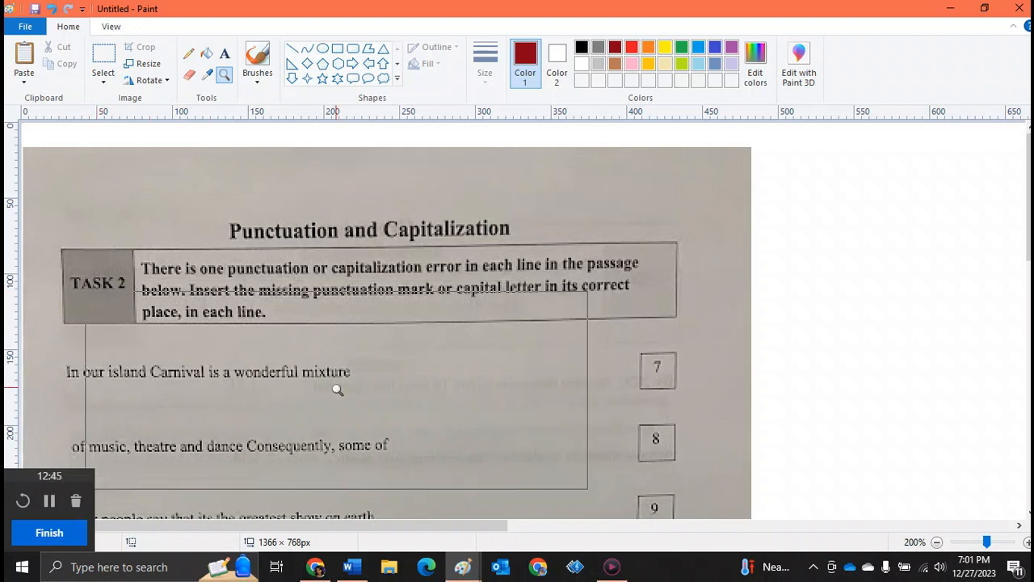
pyautogui.click(221, 55)
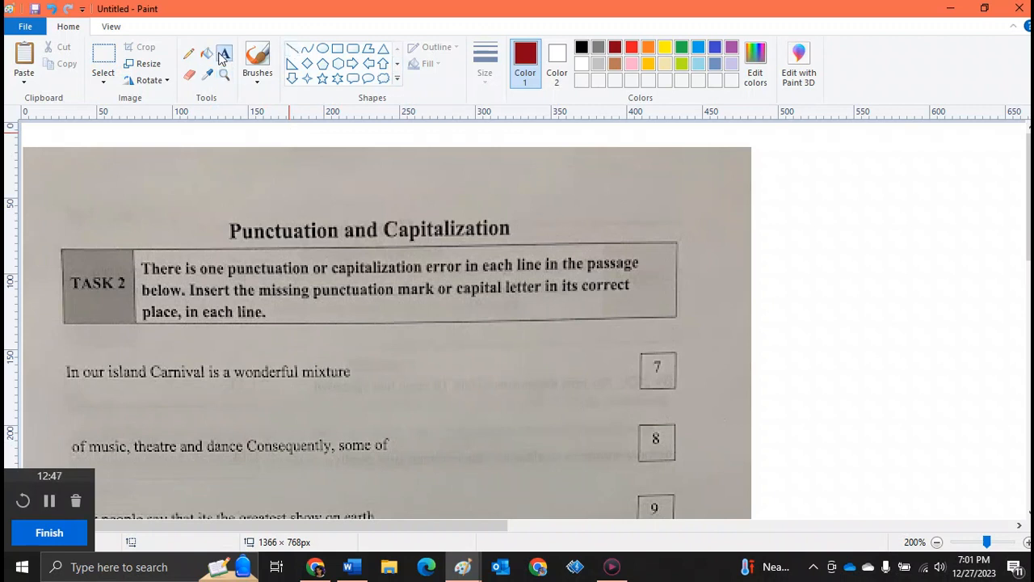
pyautogui.click(148, 368)
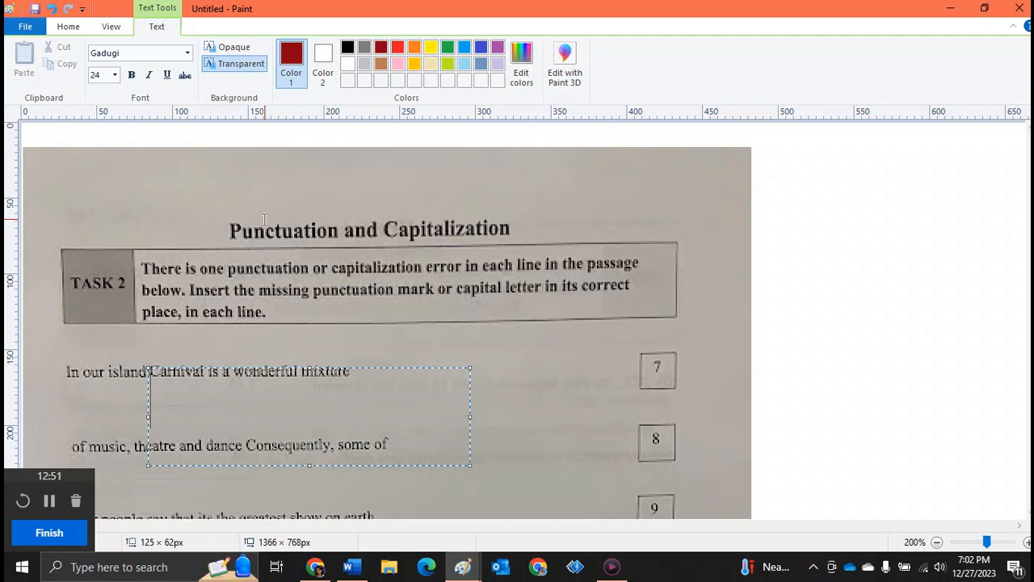
pyautogui.write(',')
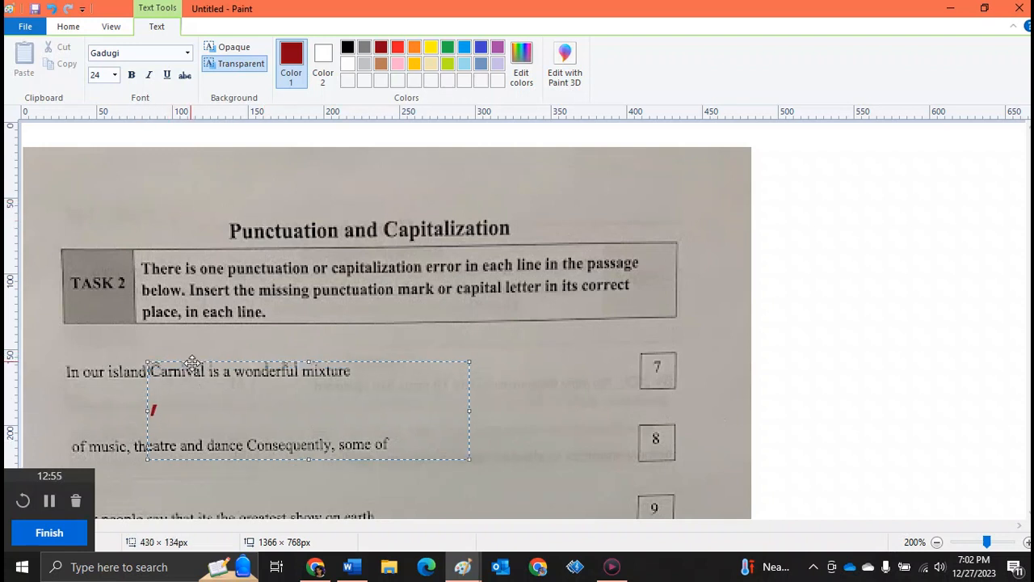
pyautogui.moveTo(193, 369); pyautogui.dragTo(187, 341)
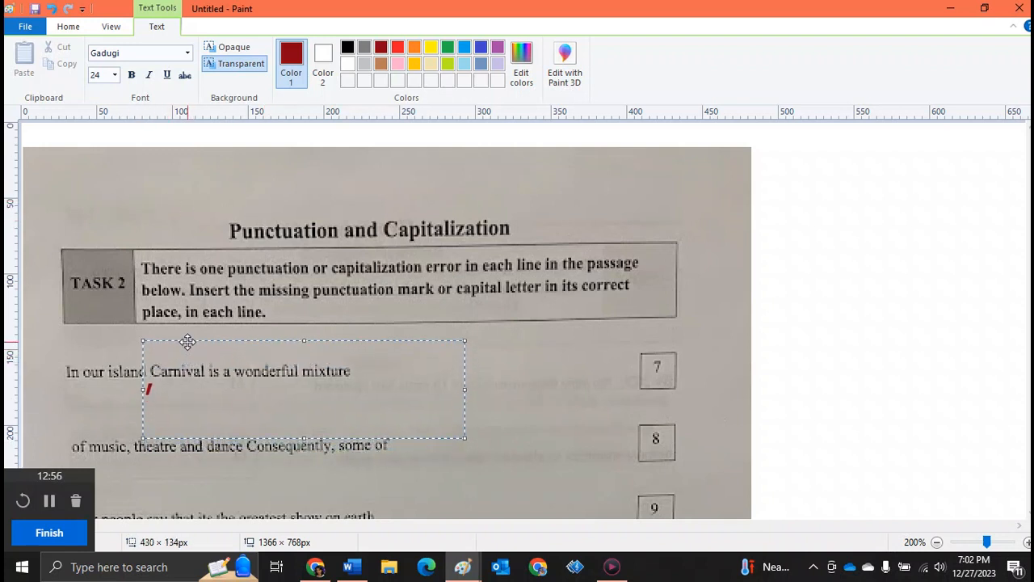
pyautogui.click(185, 288)
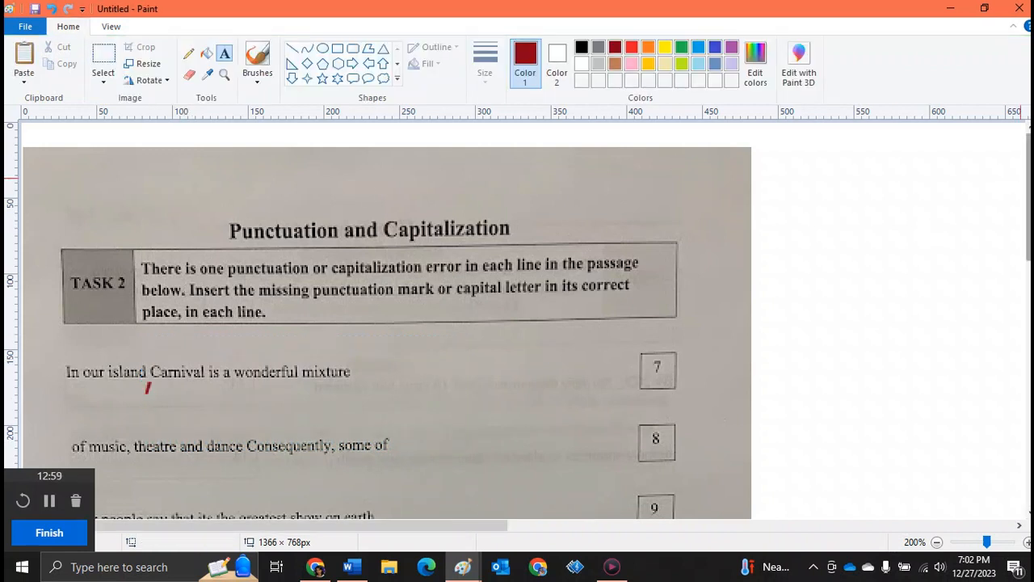
# Add a full stop after 'dance' in line 8 of the worksheet
pyautogui.scroll(-3, 517, 323)
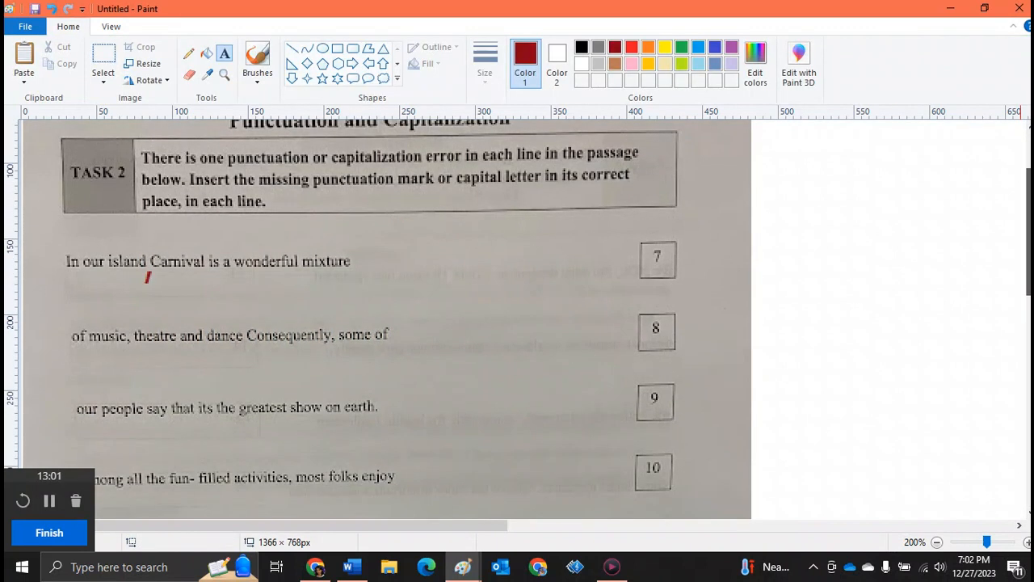
pyautogui.scroll(-1, 517, 324)
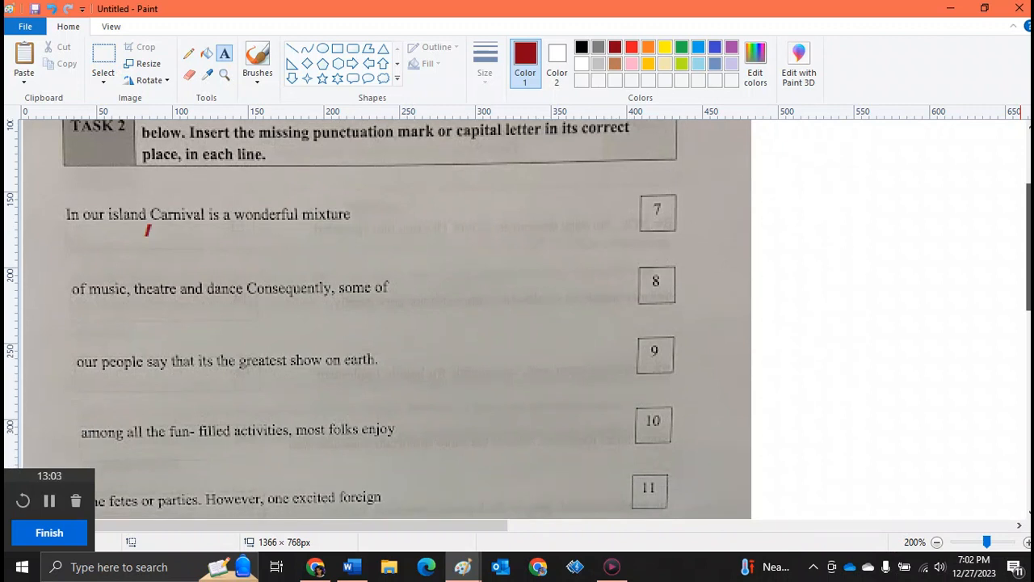
pyautogui.scroll(-1, 22, 304)
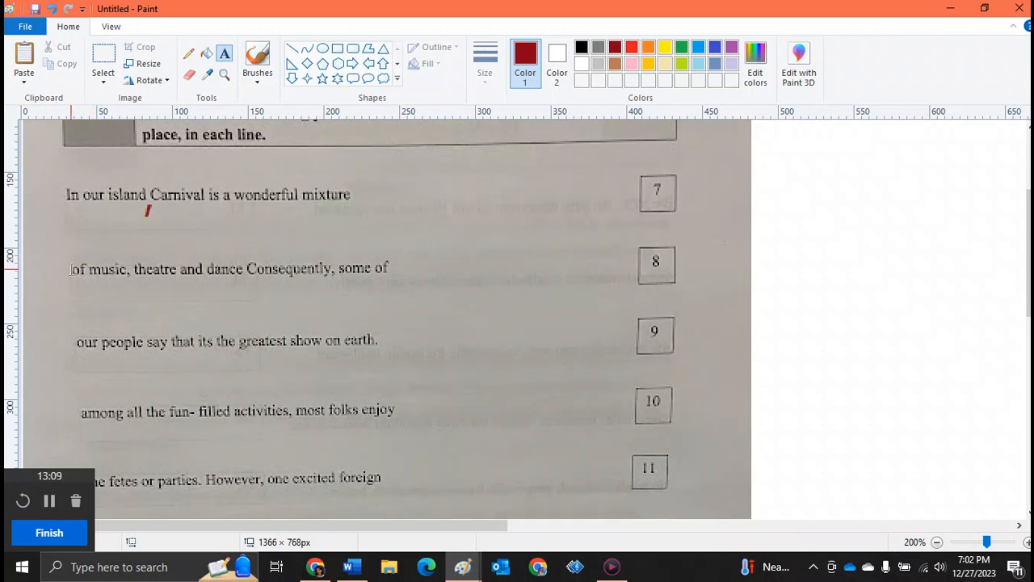
pyautogui.click(214, 274)
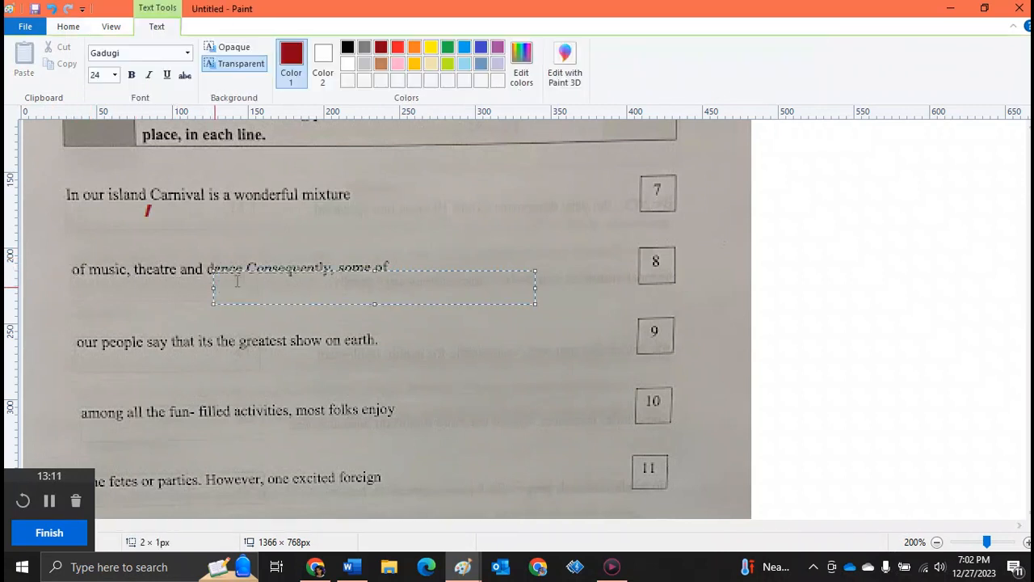
pyautogui.moveTo(248, 272); pyautogui.dragTo(271, 229)
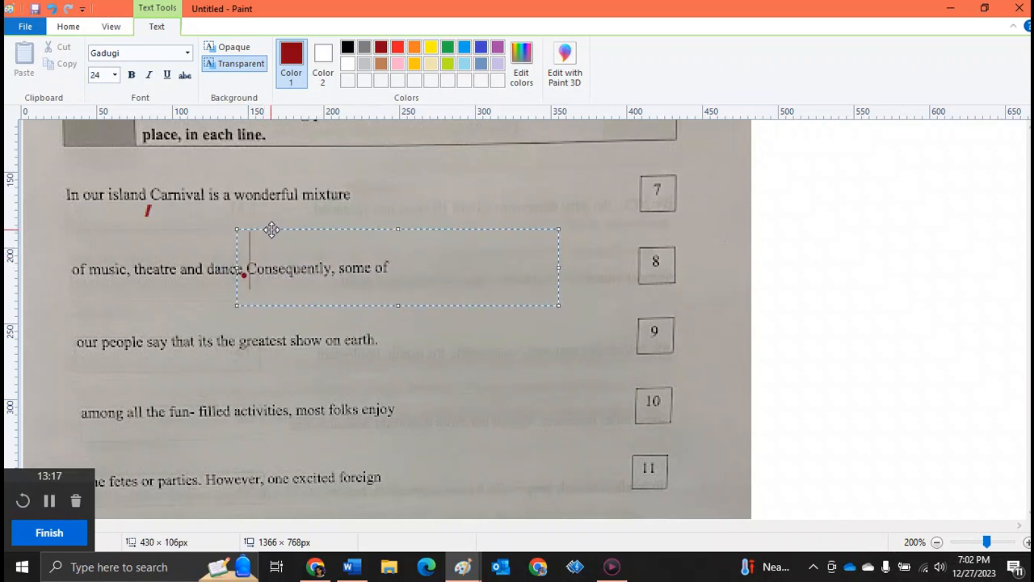
pyautogui.click(196, 370)
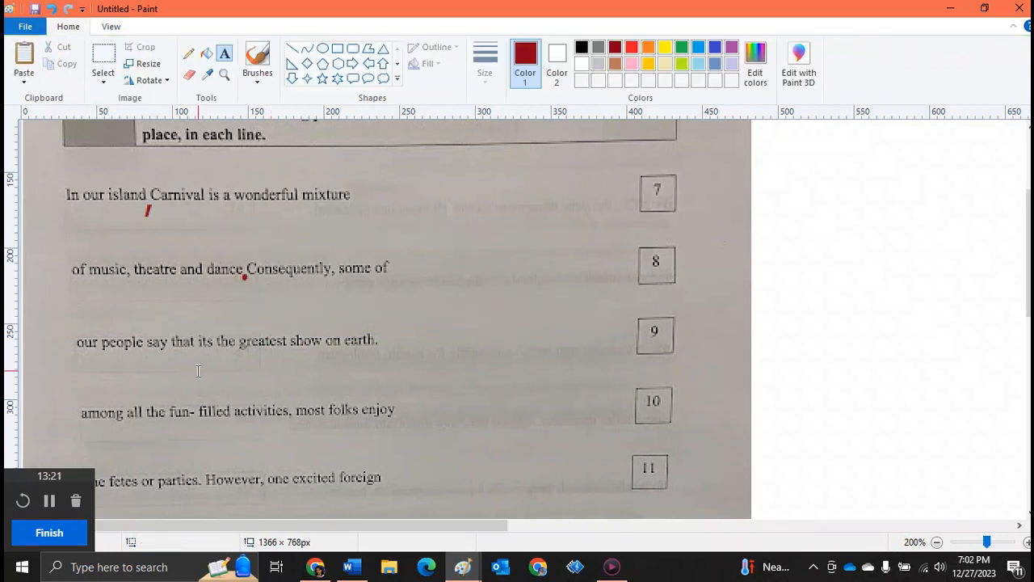
# Write a capital E at font size 12 over the 'e' of 'earth' in line 9
pyautogui.moveTo(339, 312); pyautogui.dragTo(401, 374)
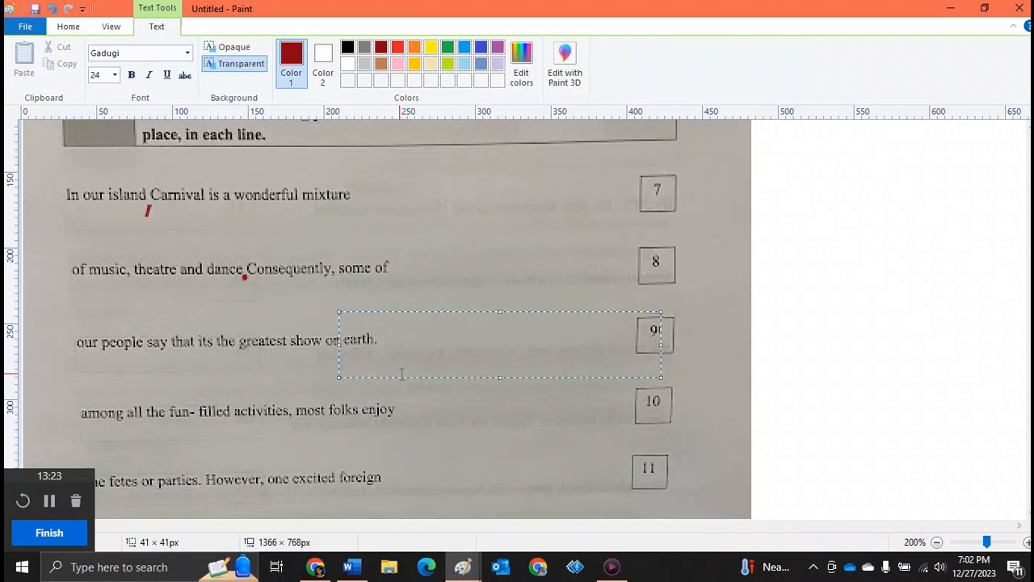
pyautogui.write('E')
pyautogui.moveTo(382, 358); pyautogui.dragTo(324, 355)
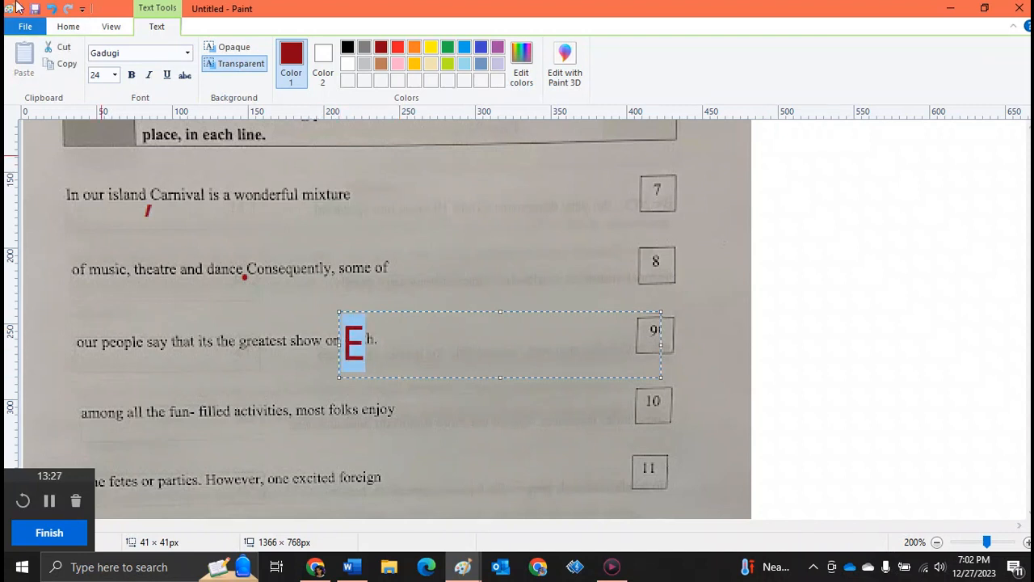
pyautogui.click(115, 74)
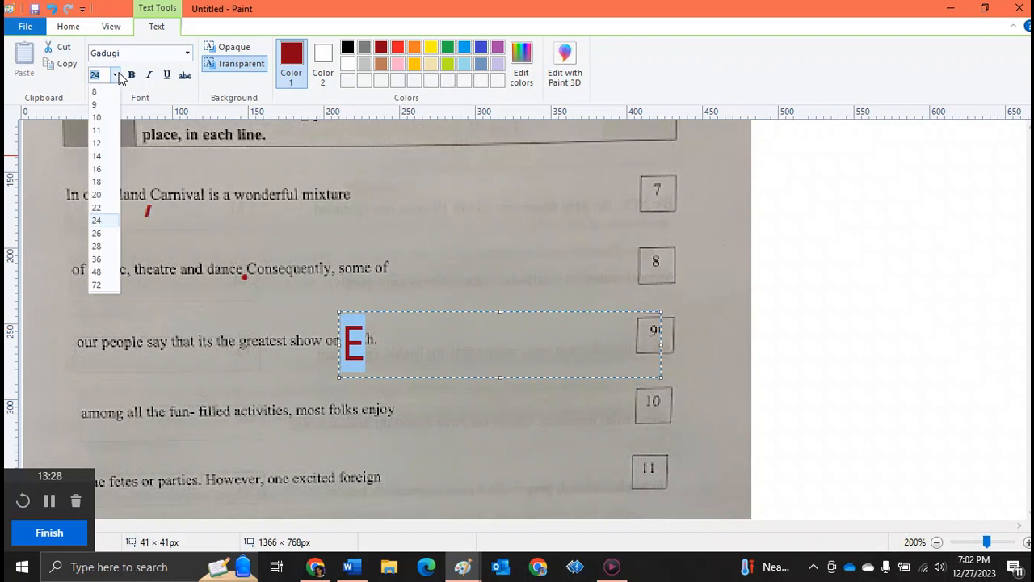
pyautogui.click(105, 169)
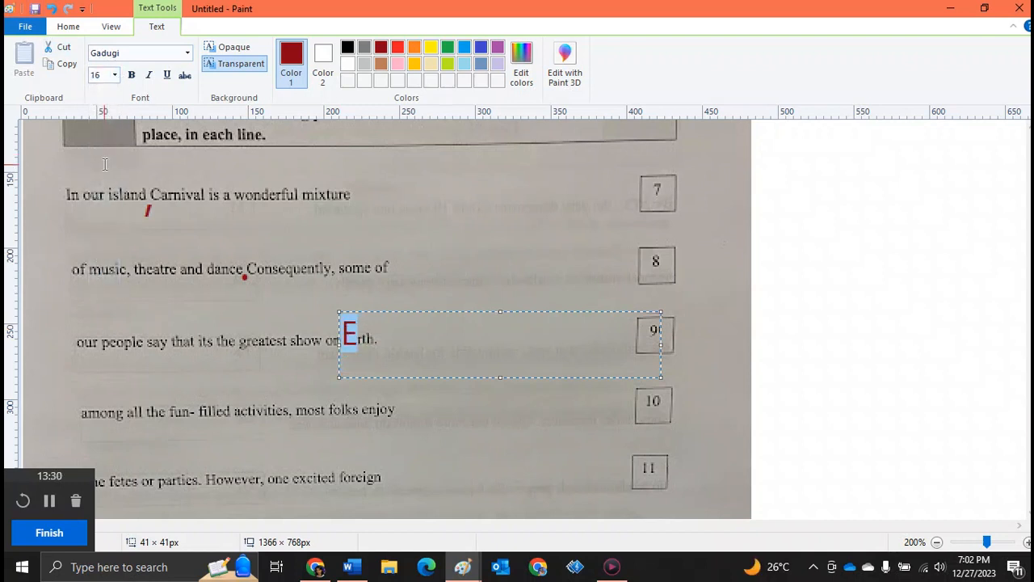
pyautogui.click(115, 75)
pyautogui.click(109, 143)
pyautogui.click(376, 323)
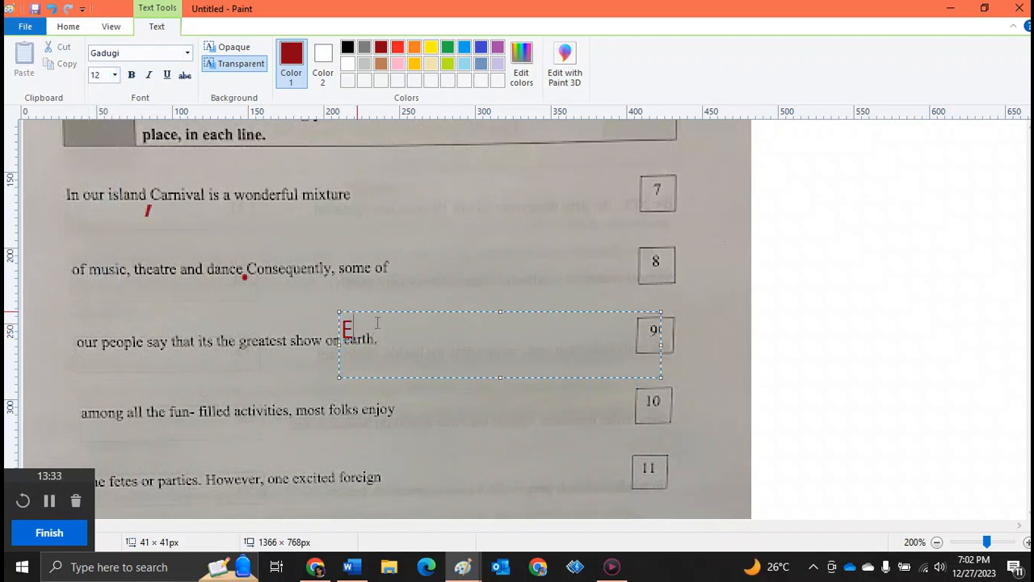
pyautogui.moveTo(376, 311); pyautogui.dragTo(374, 320)
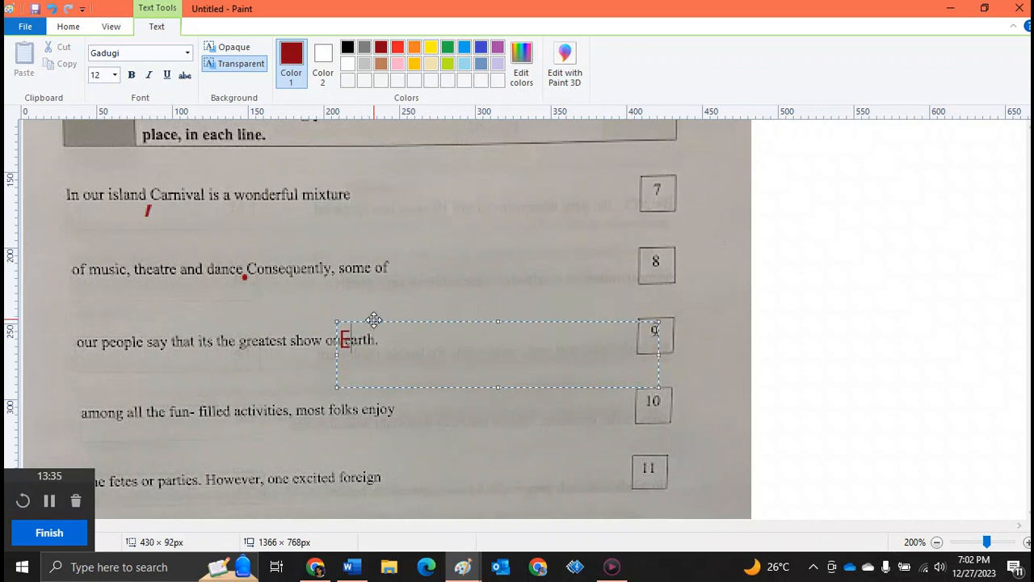
pyautogui.click(148, 324)
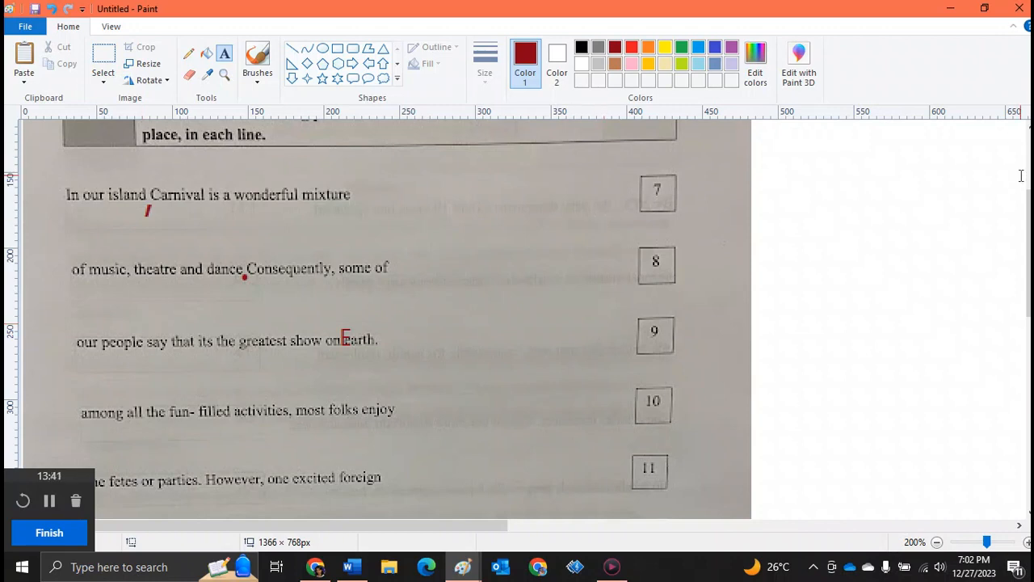
pyautogui.moveTo(1028, 212); pyautogui.dragTo(1028, 155)
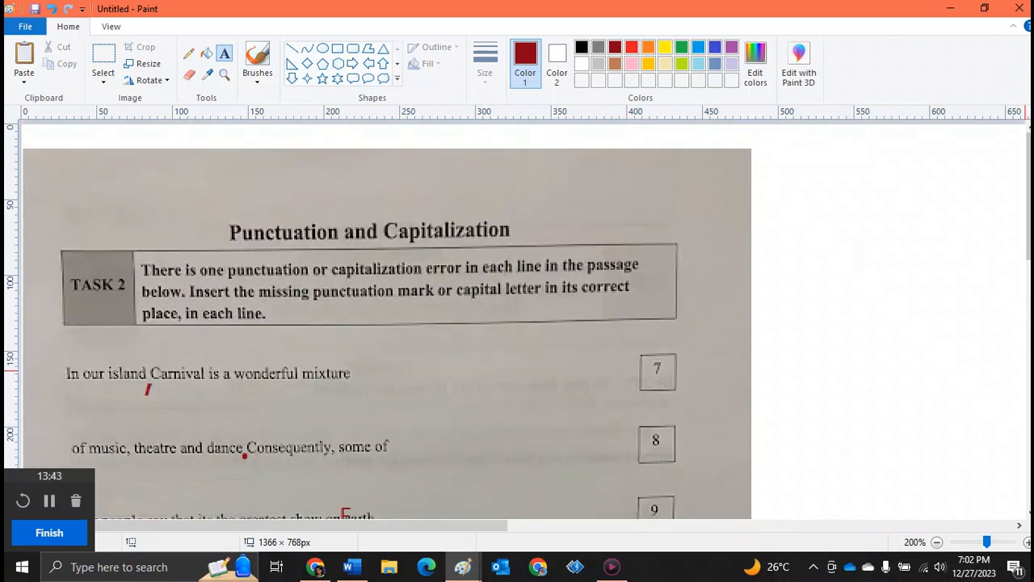